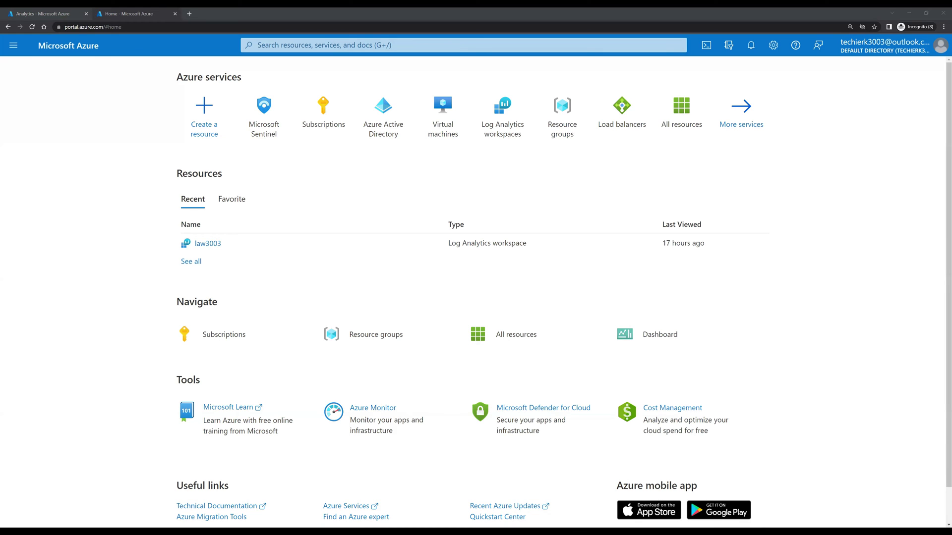
- Open the law3003 workspace in Microsoft Sentinel and go to its workbooks
click(263, 116)
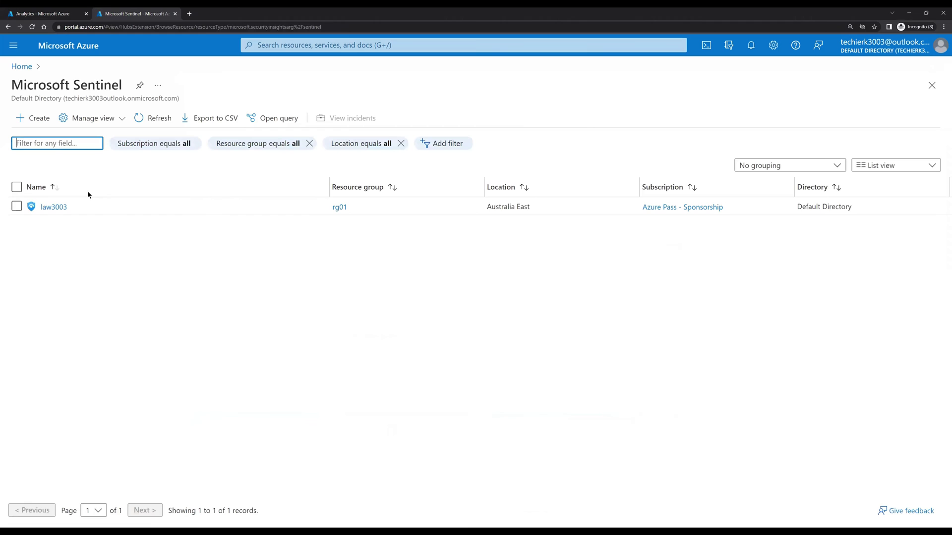
click(52, 207)
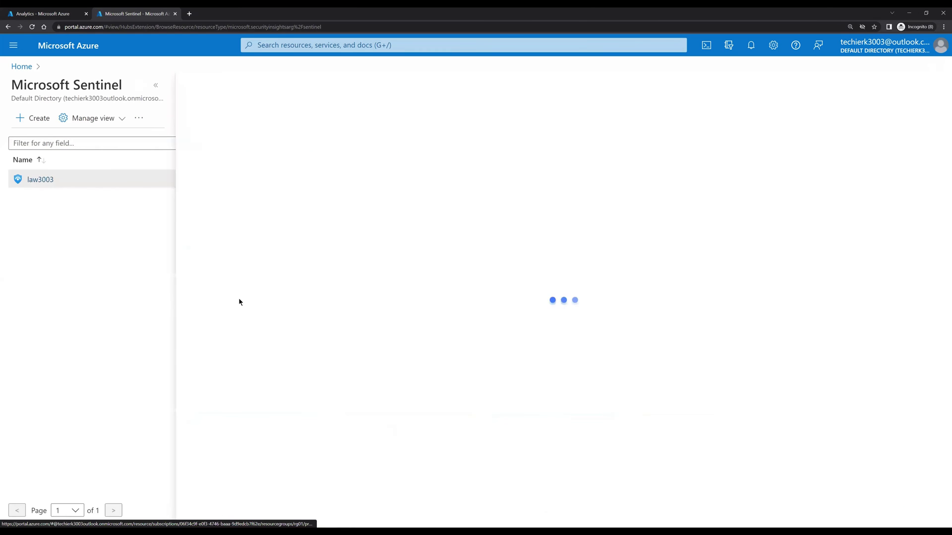
click(155, 85)
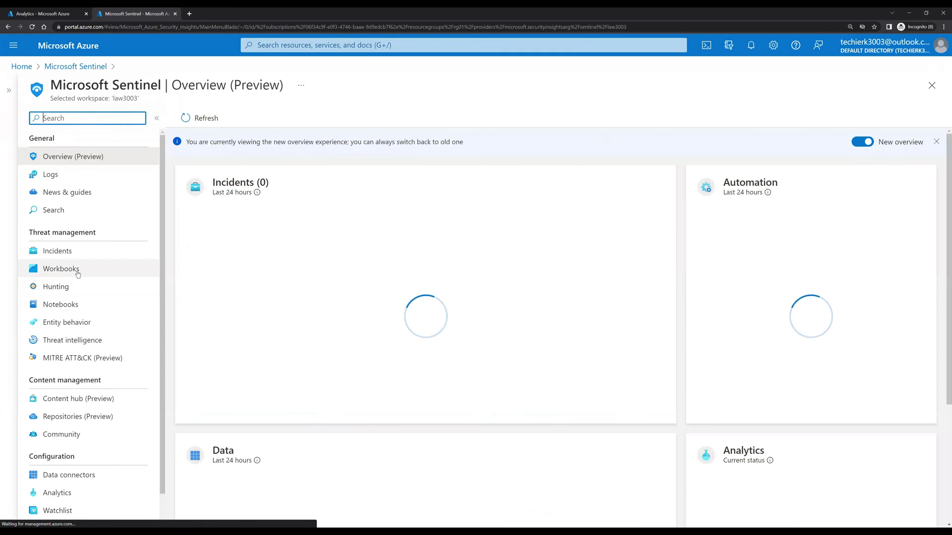
click(60, 268)
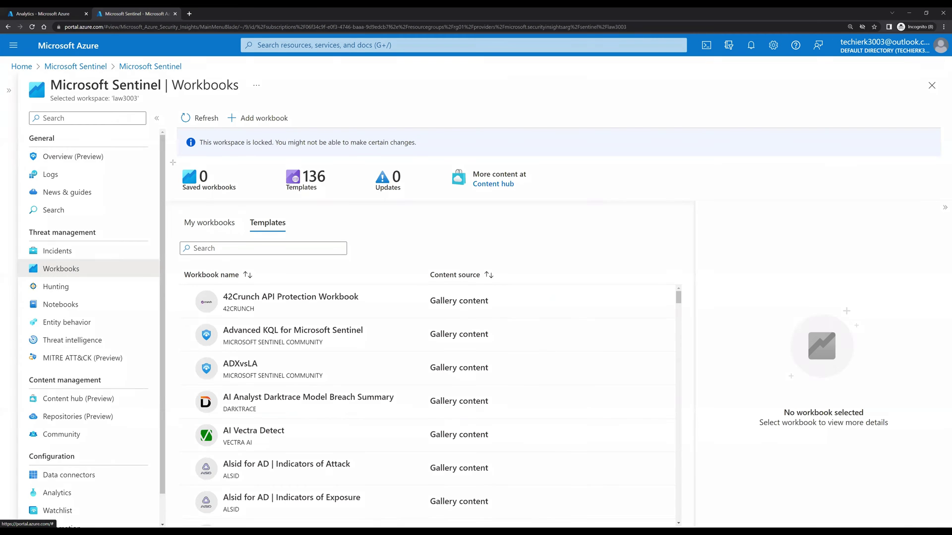
drag(173, 162, 254, 201)
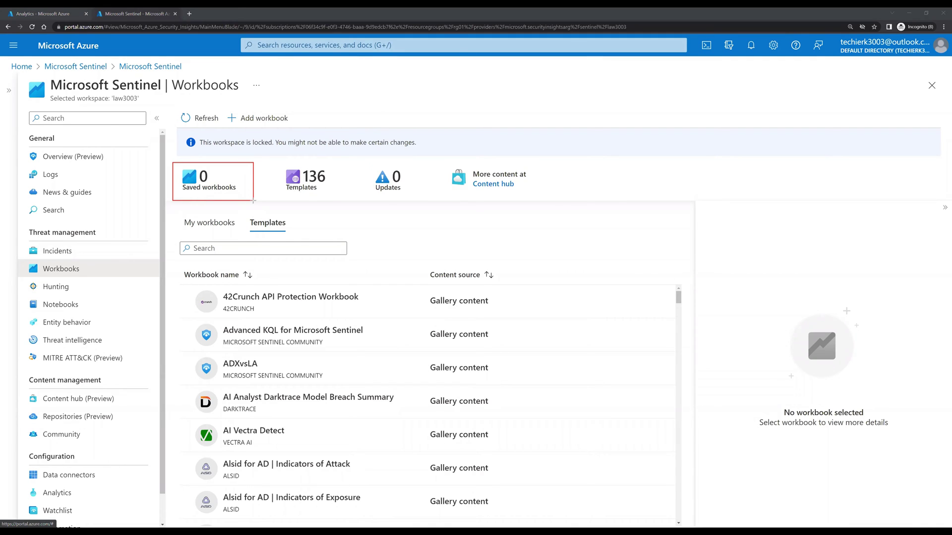
key(e)
drag(267, 164, 339, 197)
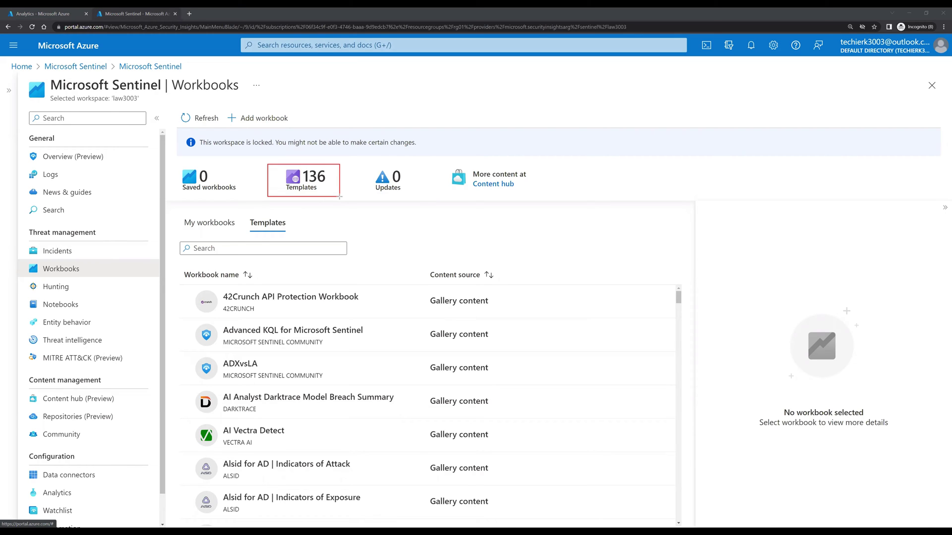
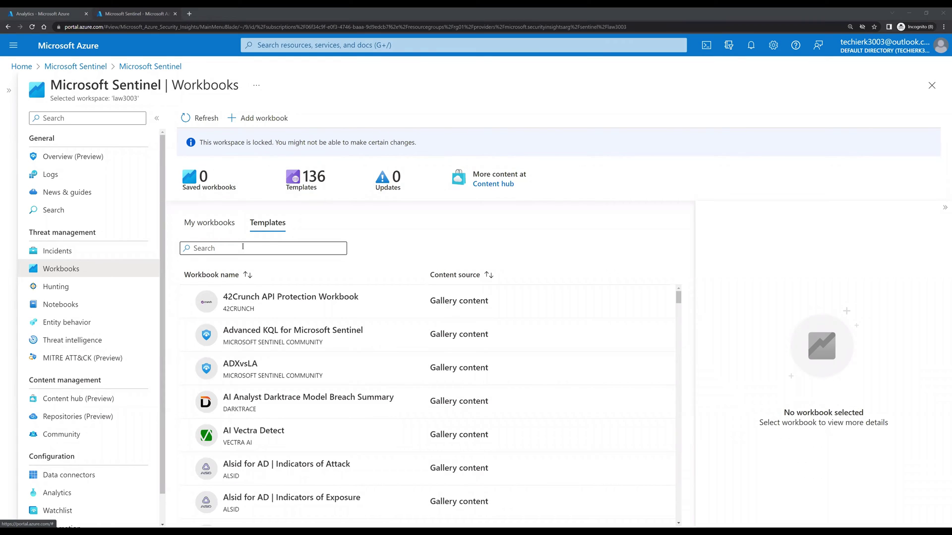
- Search the workbook templates for "Azure" and preview the Azure AD Sign-in logs template, then return to the workbooks
click(243, 247)
text(Azure Singin)
key(ctrl+a)
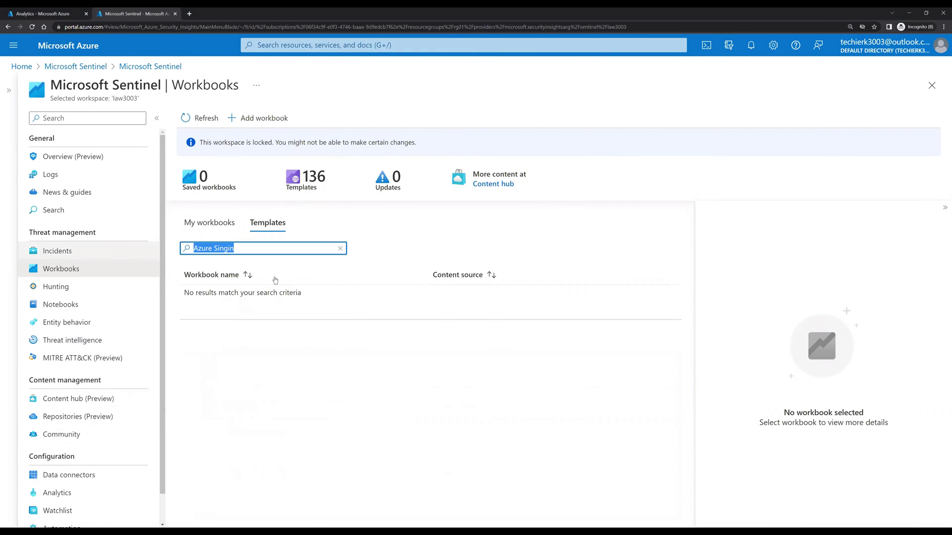
text(Azure)
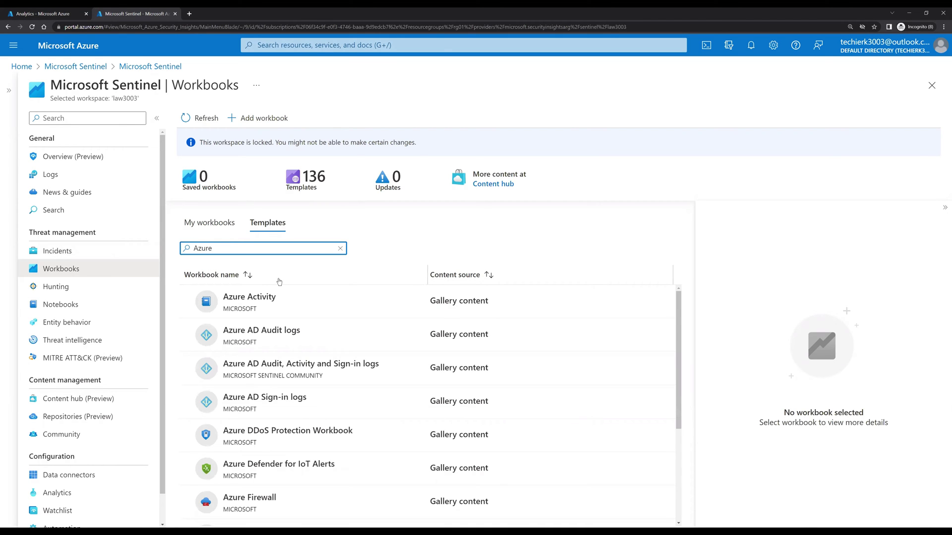
click(282, 406)
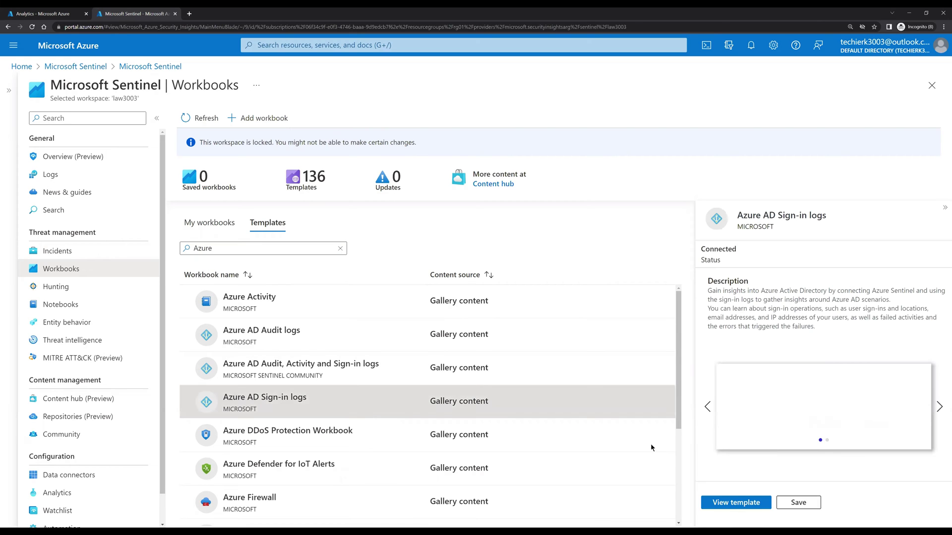
click(737, 503)
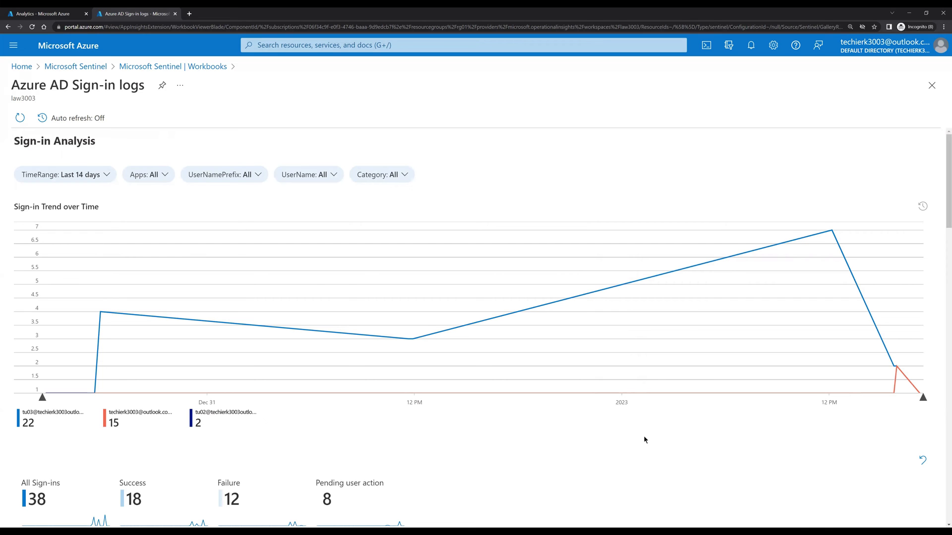
scroll(643, 442, down, 2)
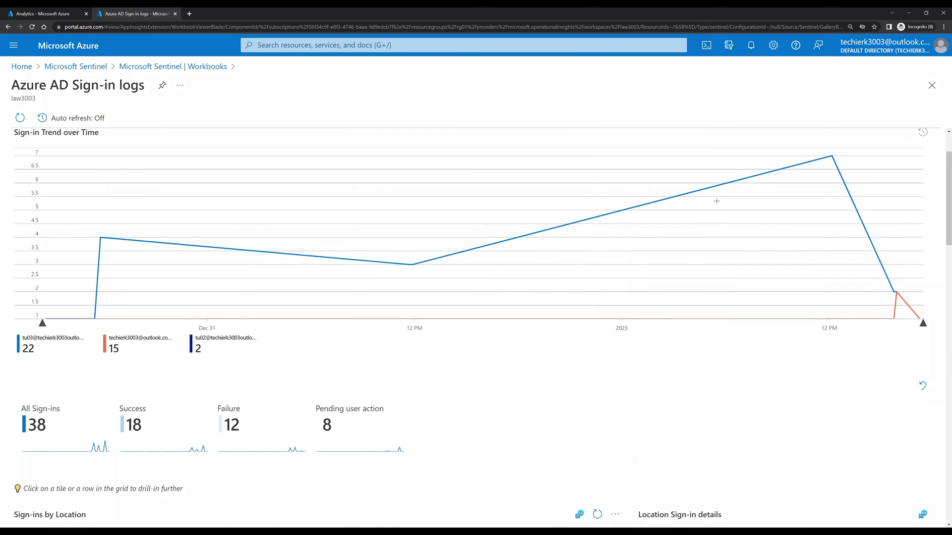
click(932, 86)
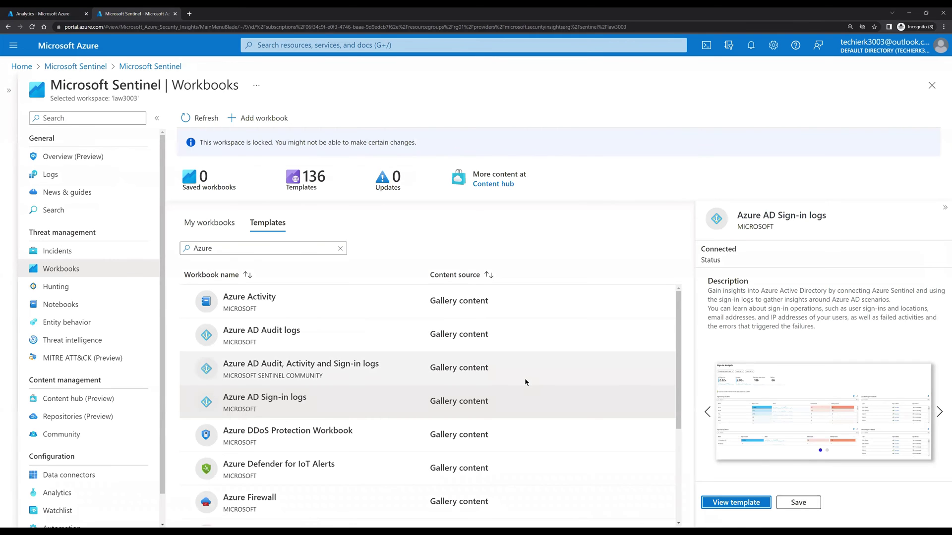
- Find the Azure Active Directory data connector by searching "Azure", and review its page for prerequisites and collected log types
click(74, 476)
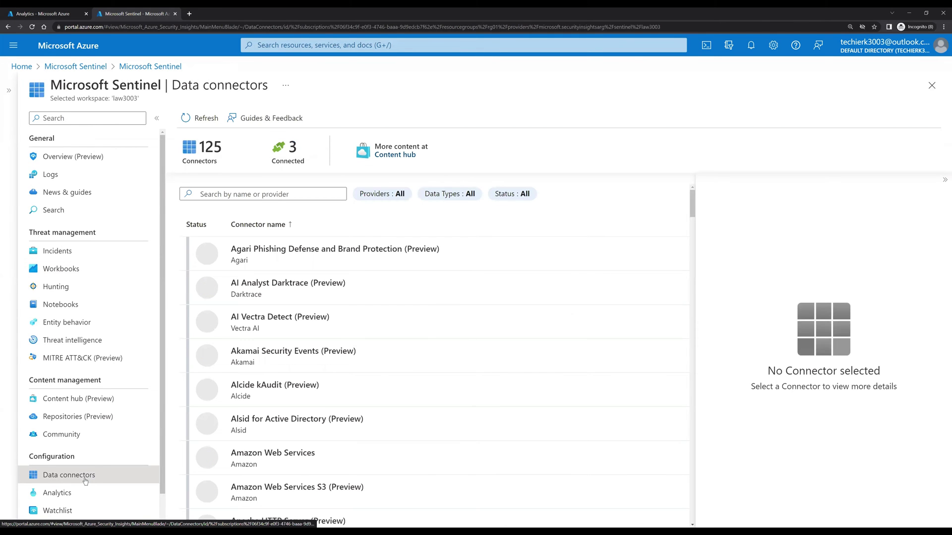
click(258, 221)
text(Azure)
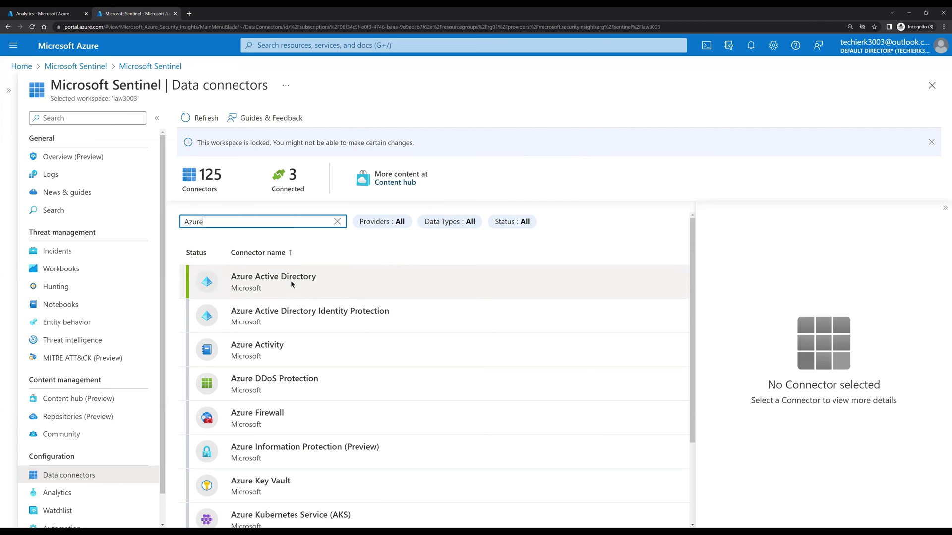
click(291, 281)
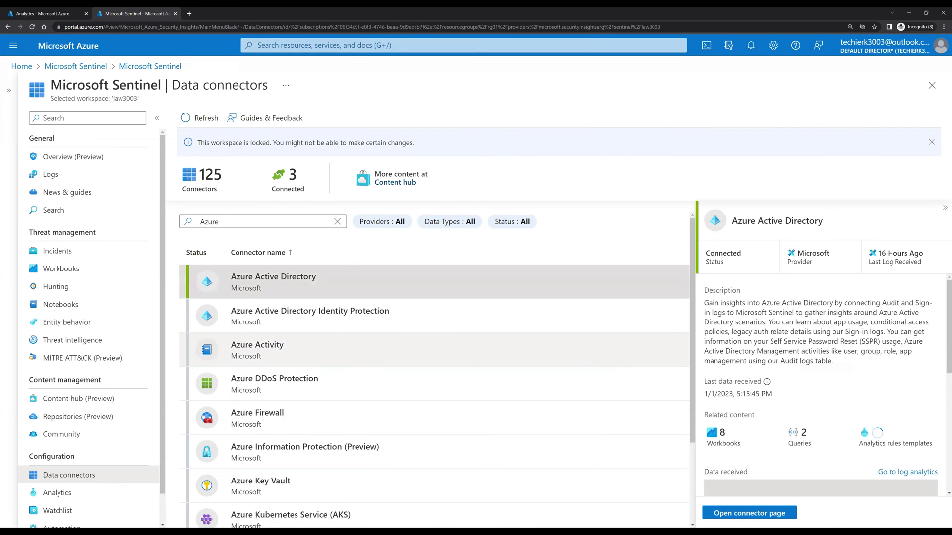
click(756, 513)
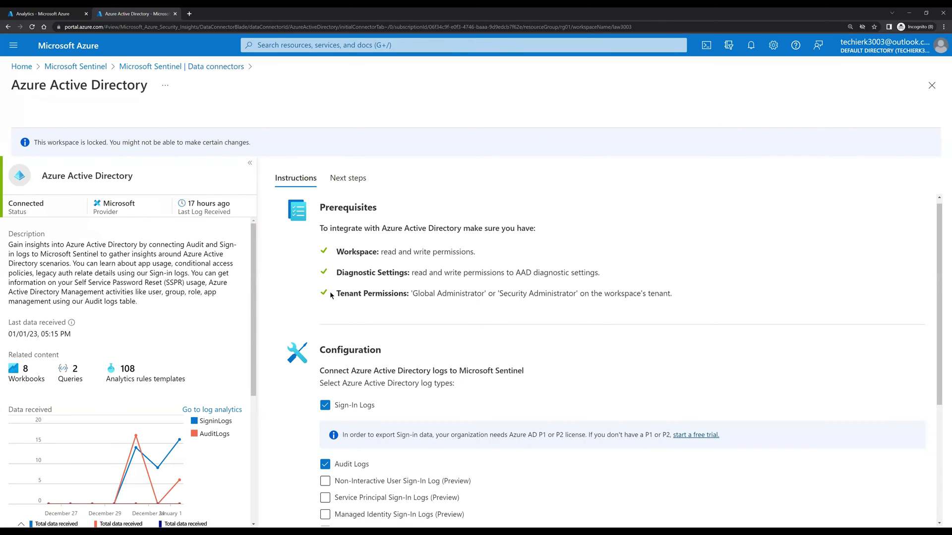
scroll(330, 362, down, 2)
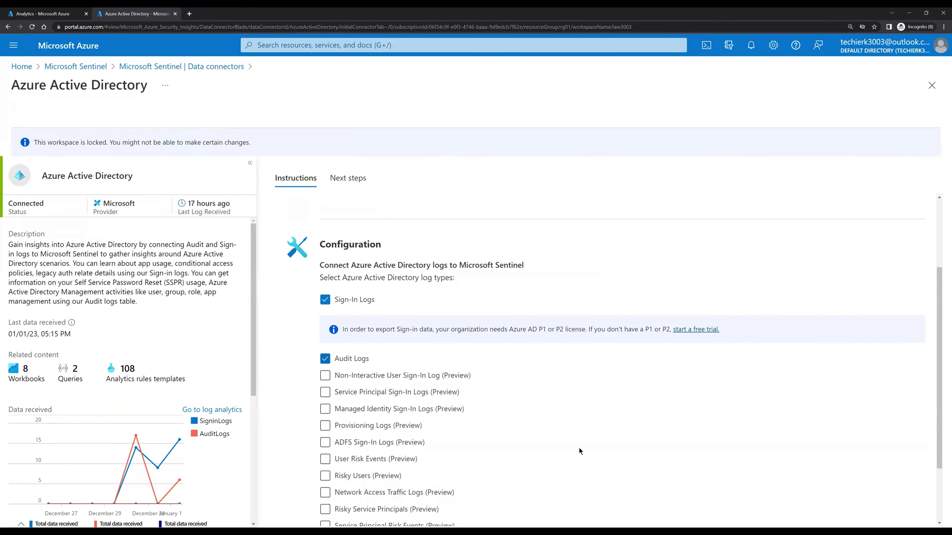
scroll(573, 451, down, 2)
click(352, 466)
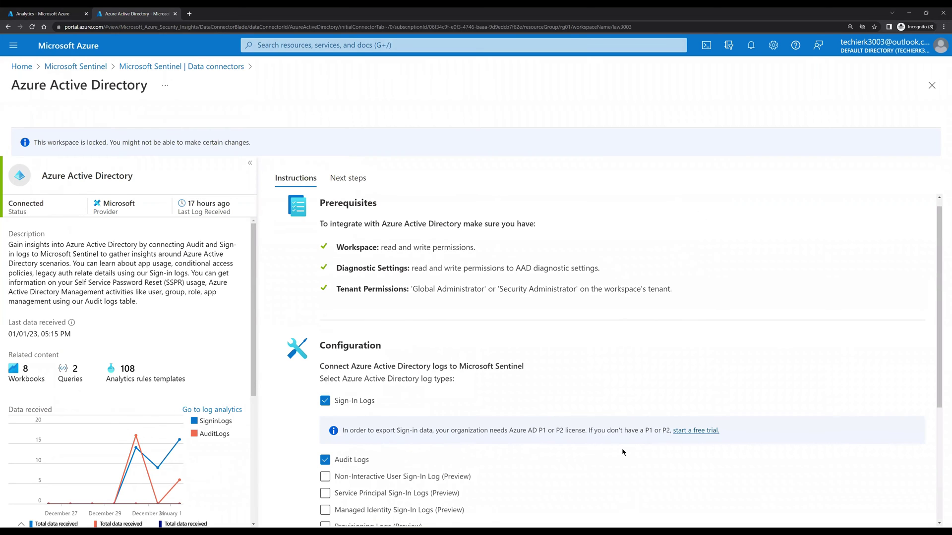
scroll(534, 295, up, 1)
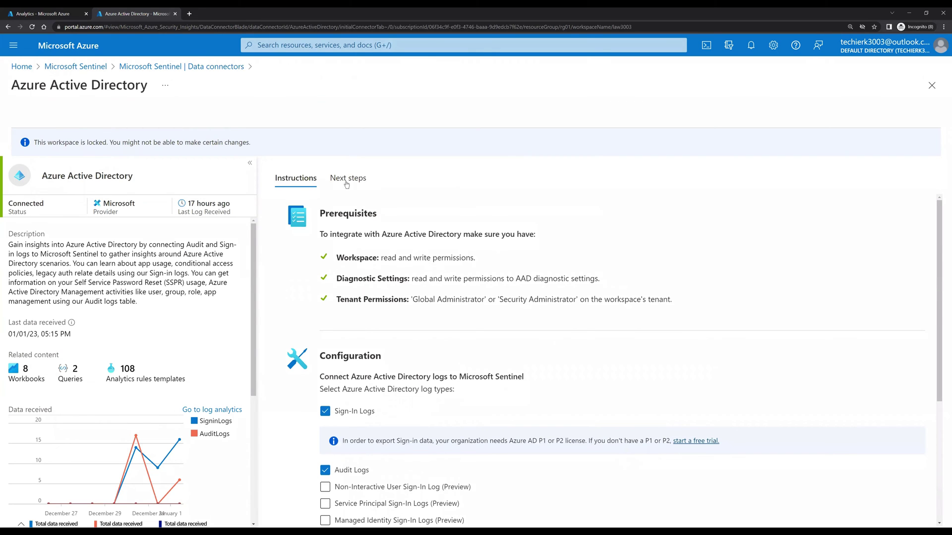
- View the Azure AD Sign-in logs template from the connector's recommended workbooks
click(22, 376)
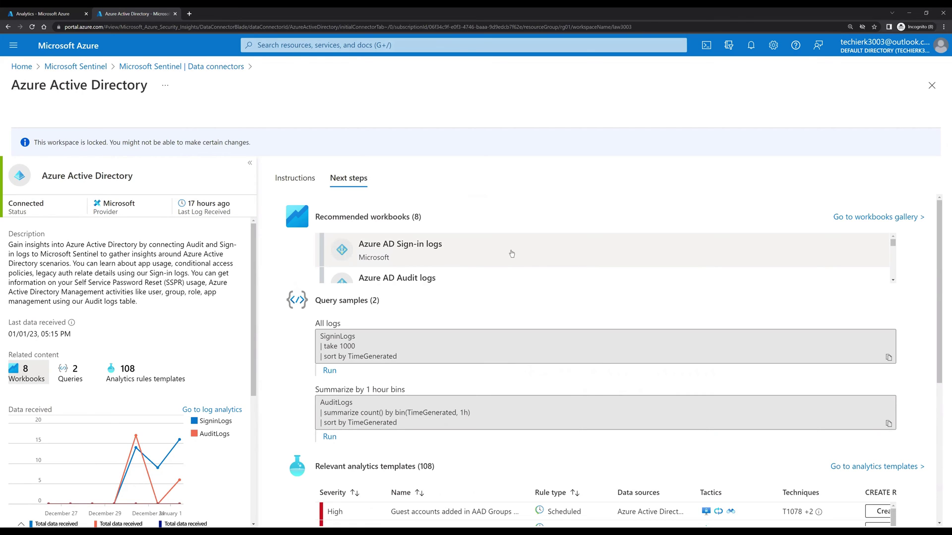
click(407, 254)
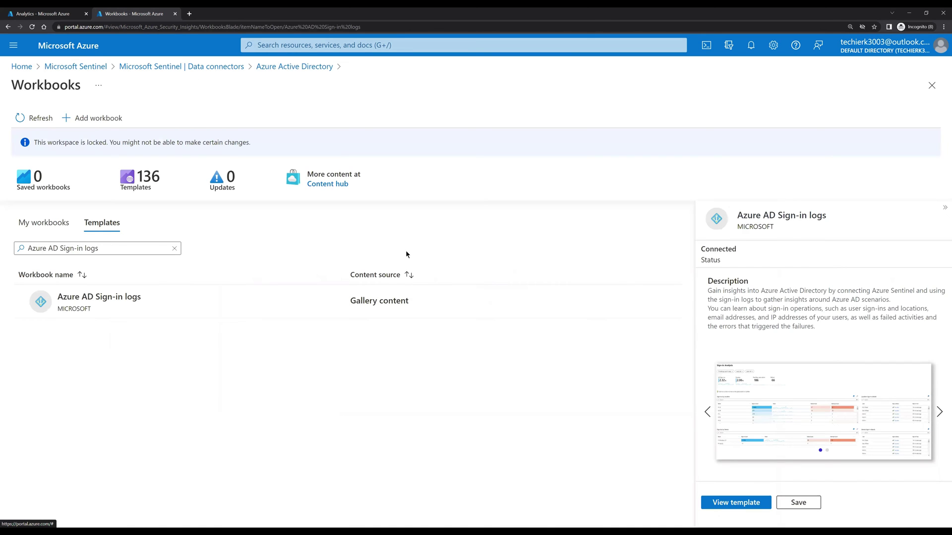
click(733, 503)
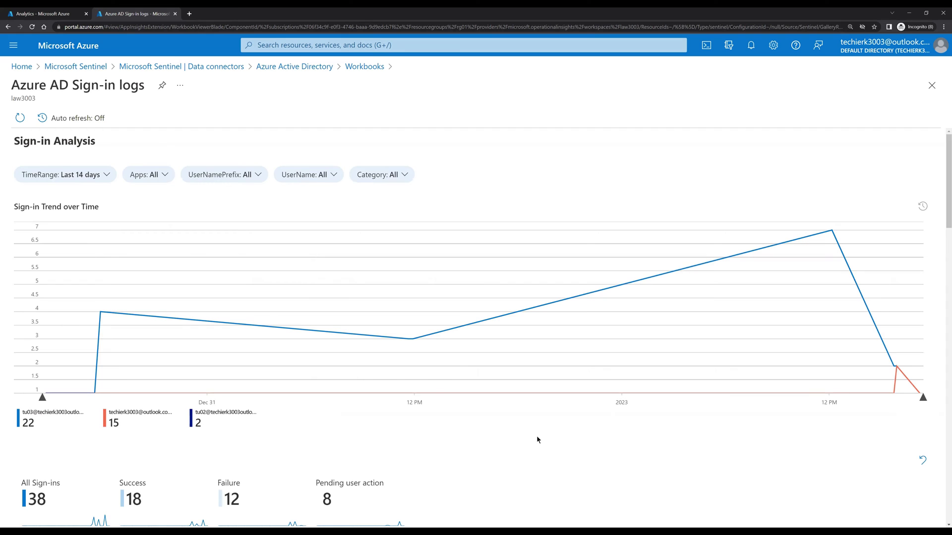
- Set the time range of the sign-in analysis to Last 7 days
click(105, 176)
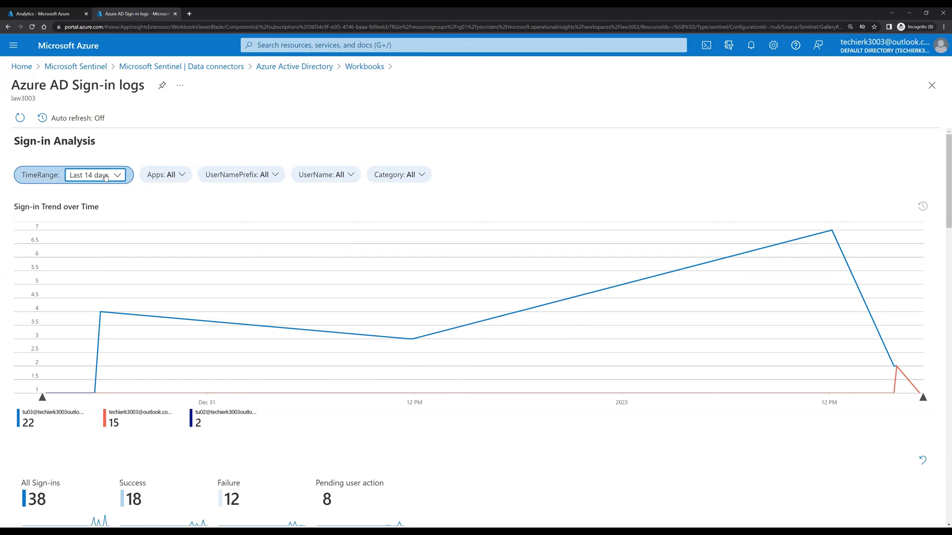
click(115, 176)
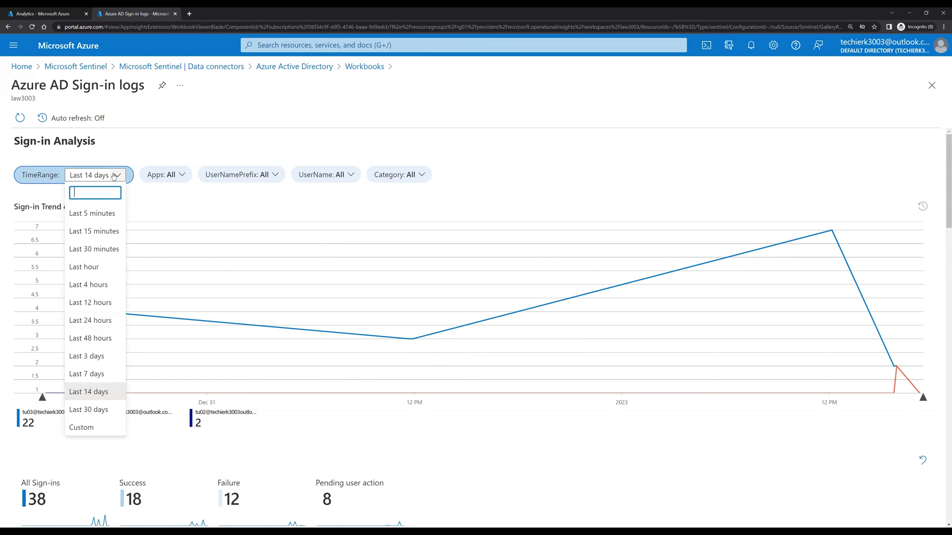
click(97, 376)
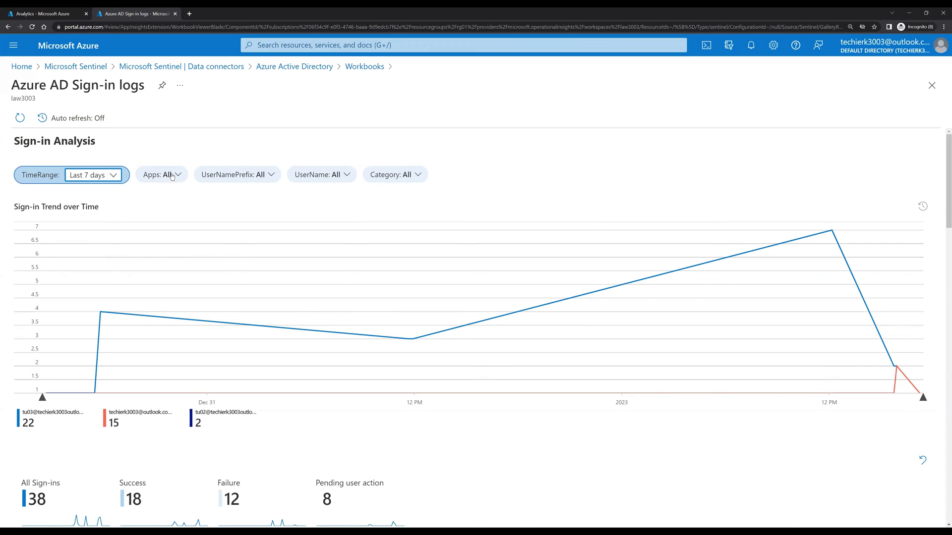
- Review the available choices in the UserNamePrefix and UserName filters of the sign-in analysis
click(267, 177)
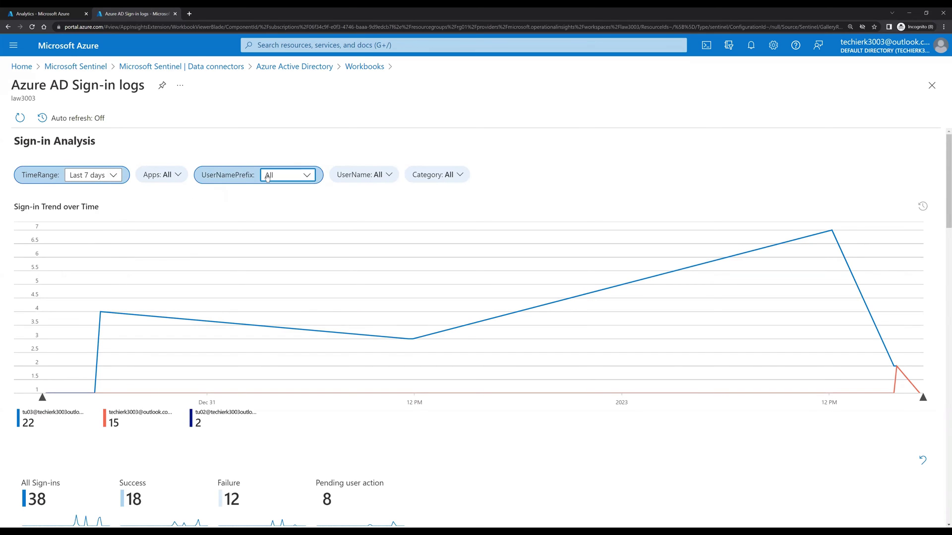
click(304, 177)
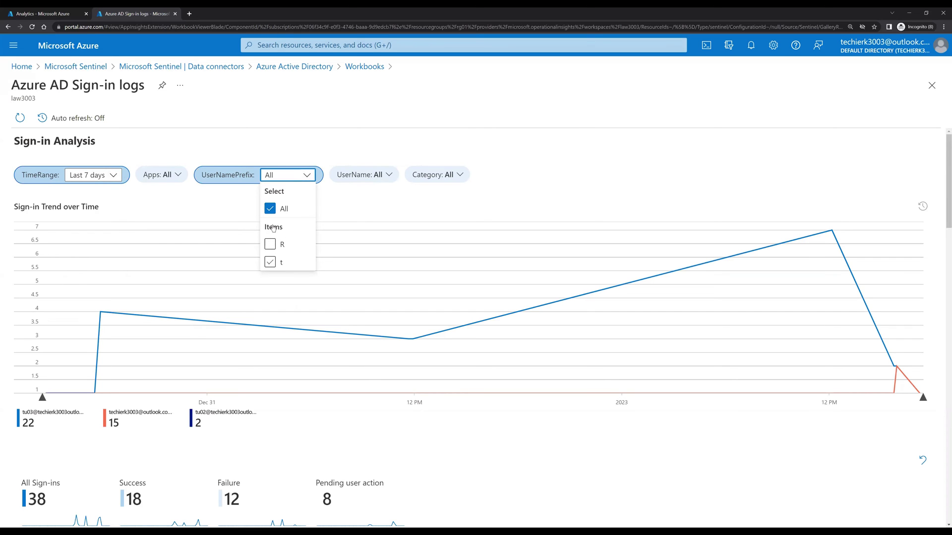
click(337, 199)
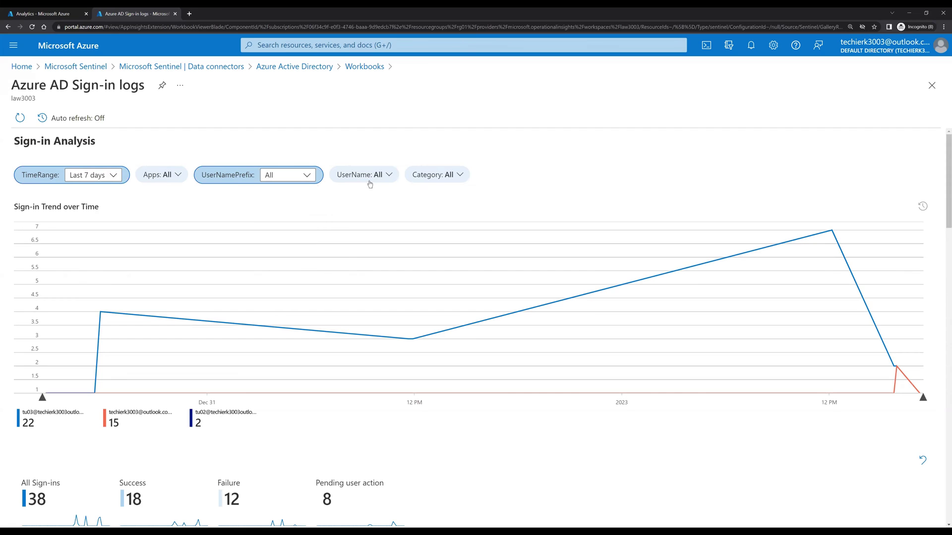
mouse_move(400, 177)
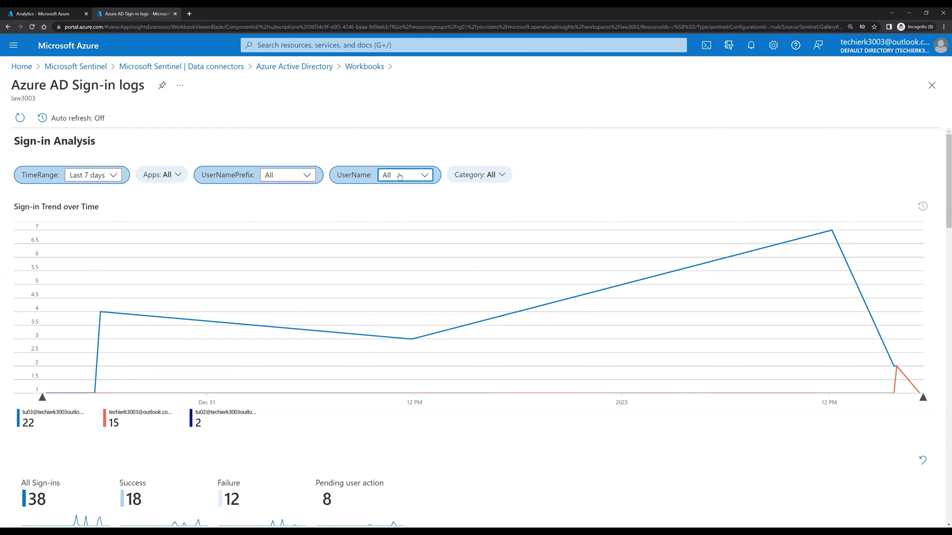
click(399, 177)
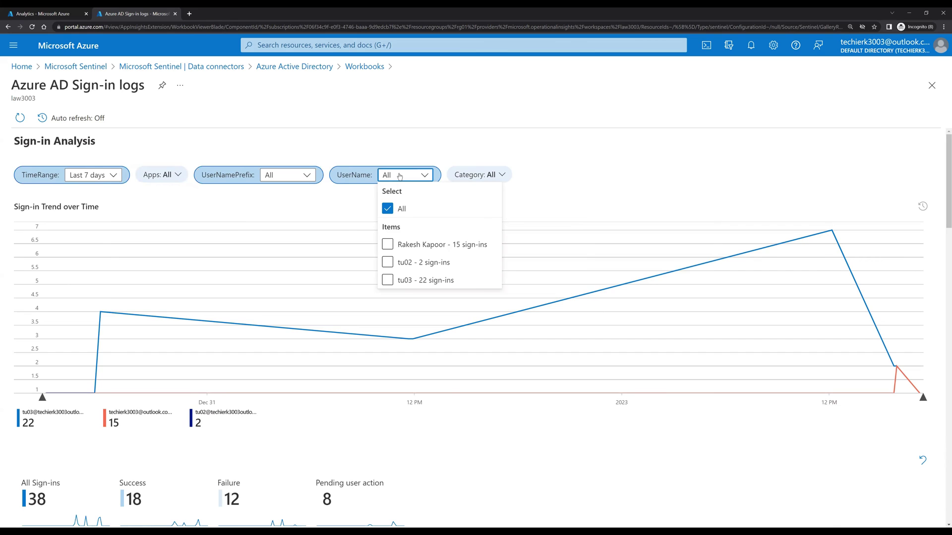
click(399, 176)
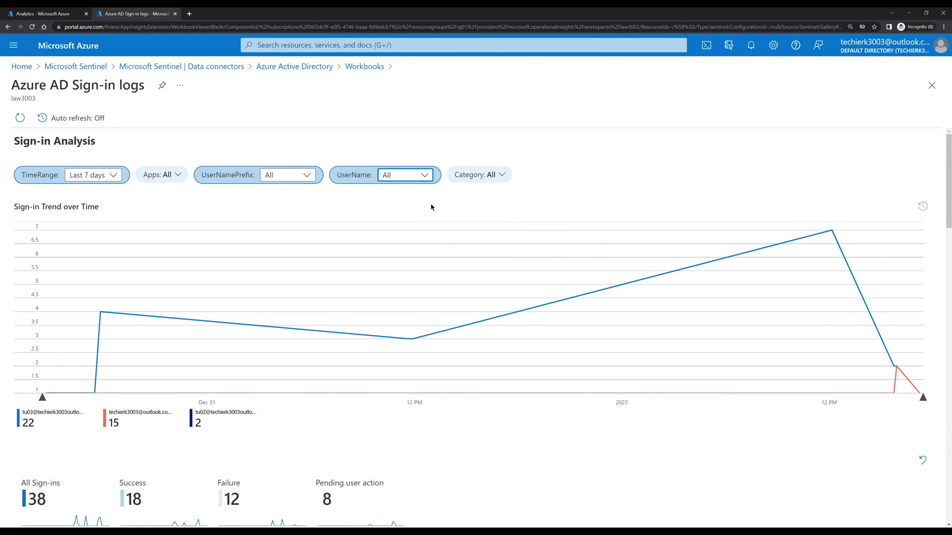
click(428, 178)
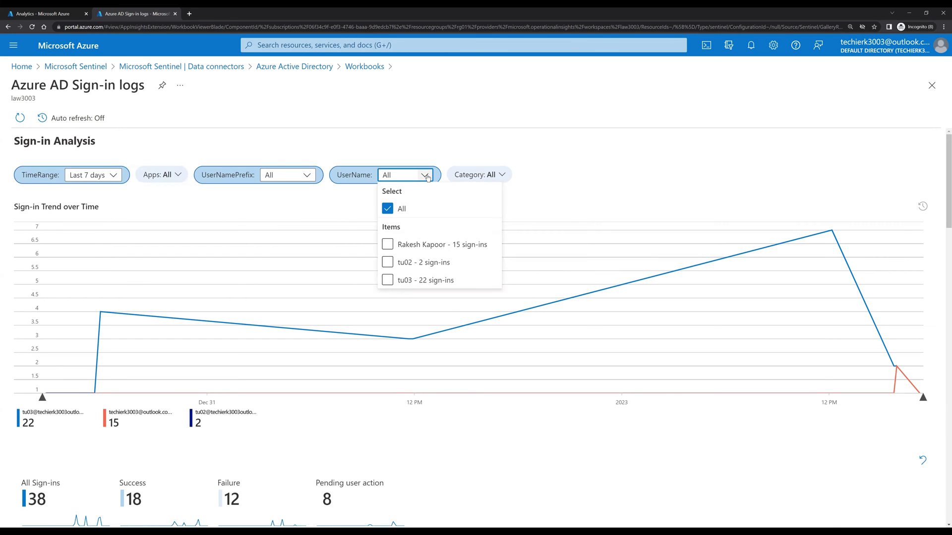
click(538, 181)
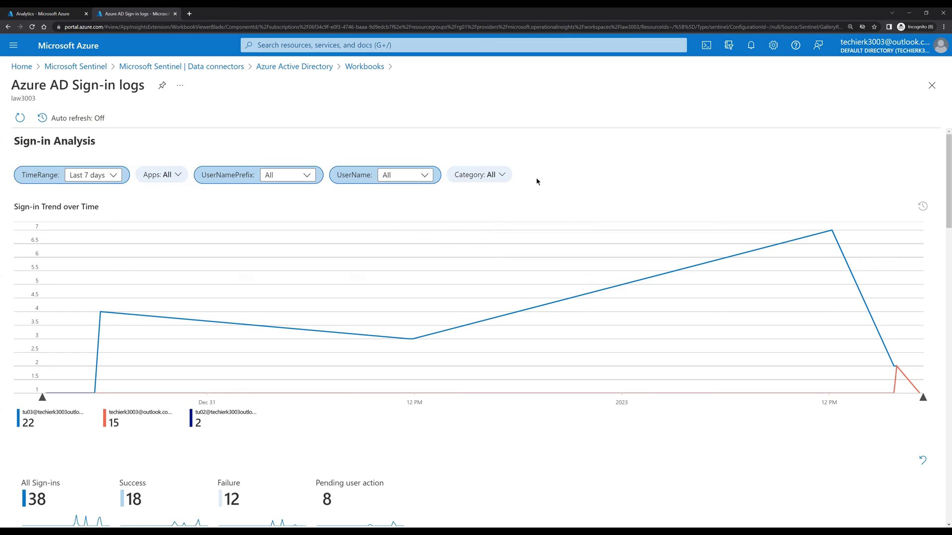
- Review the log types offered by the Category filter, leaving the filter set to All
click(498, 177)
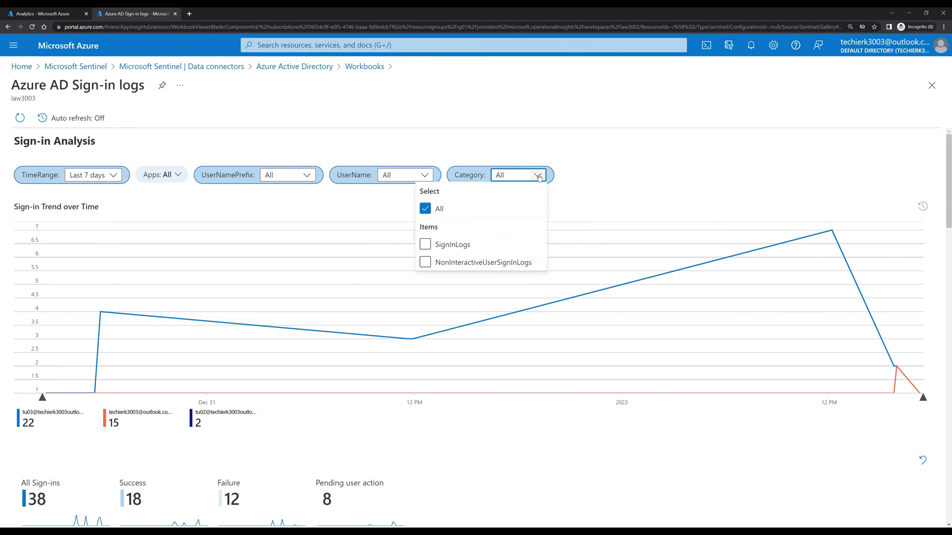
click(468, 264)
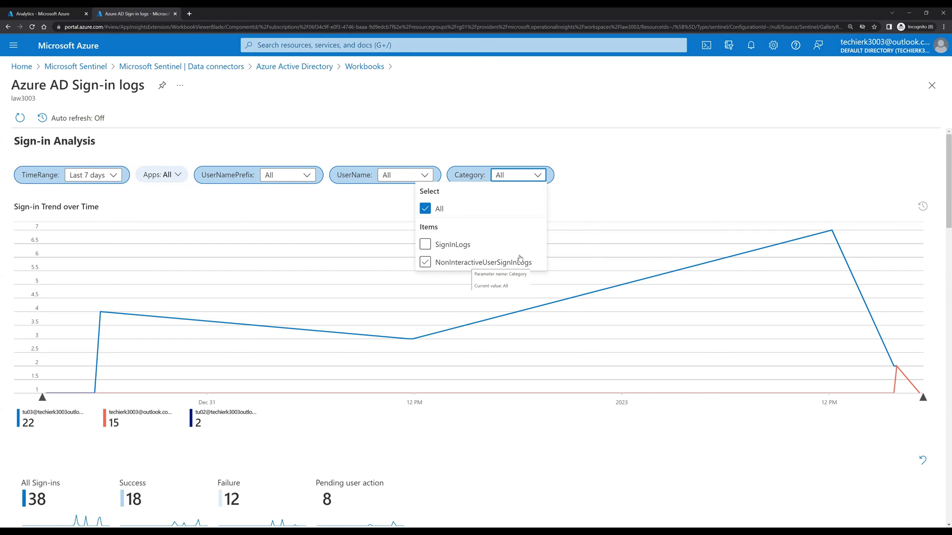
click(626, 180)
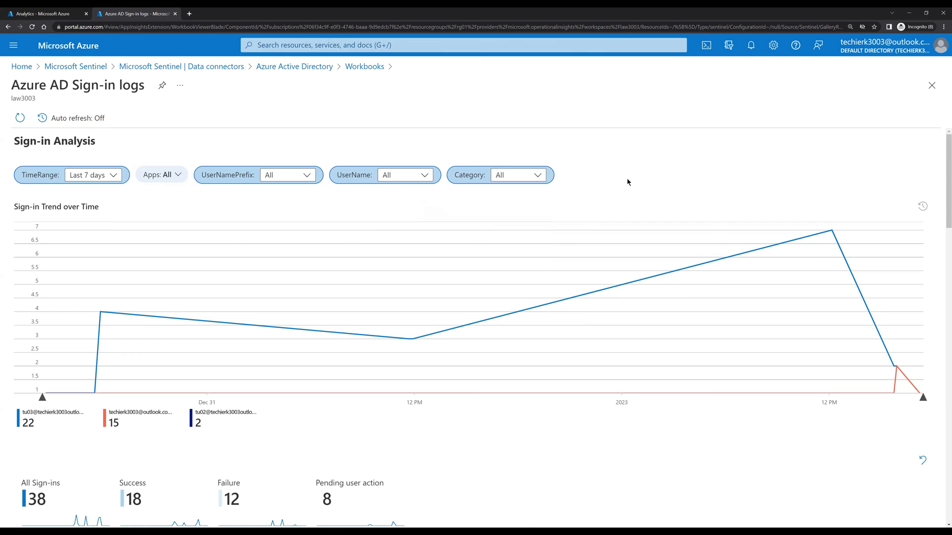
- Expand AU under Sign-ins by Location and read through the Location Sign-in details list
scroll(626, 182, down, 5)
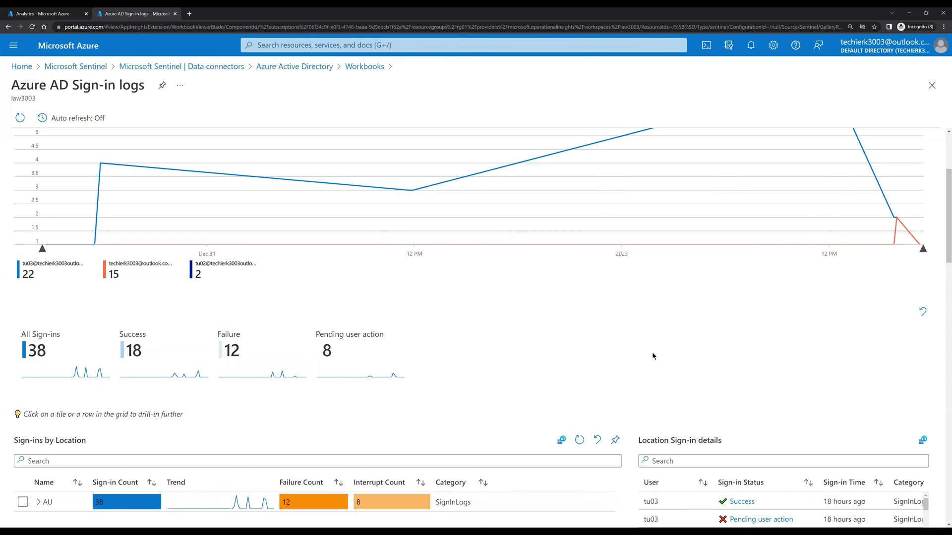
scroll(689, 339, down, 2)
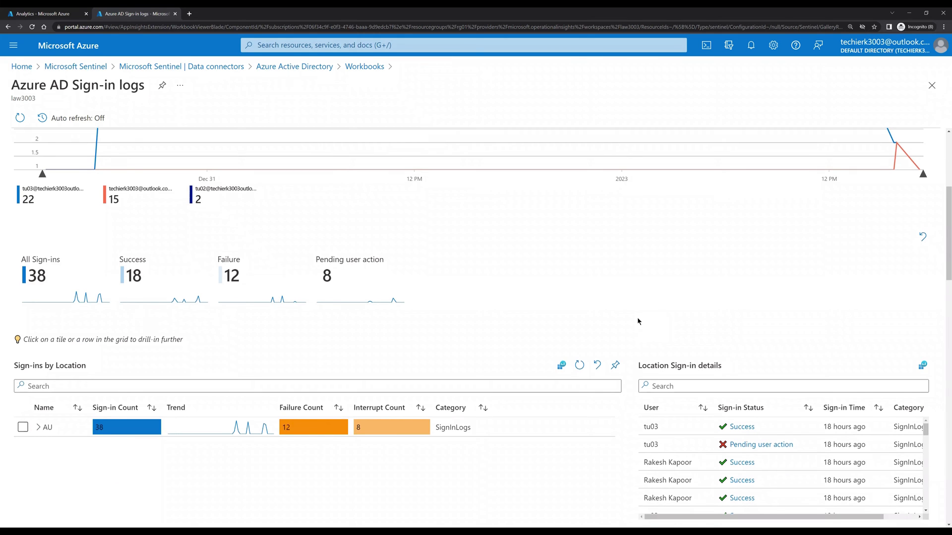
scroll(637, 321, down, 3)
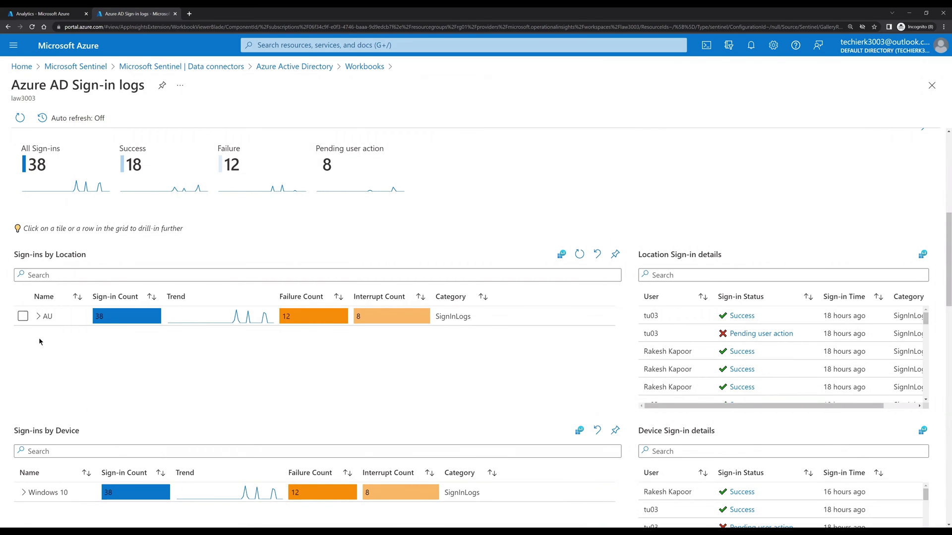
click(38, 317)
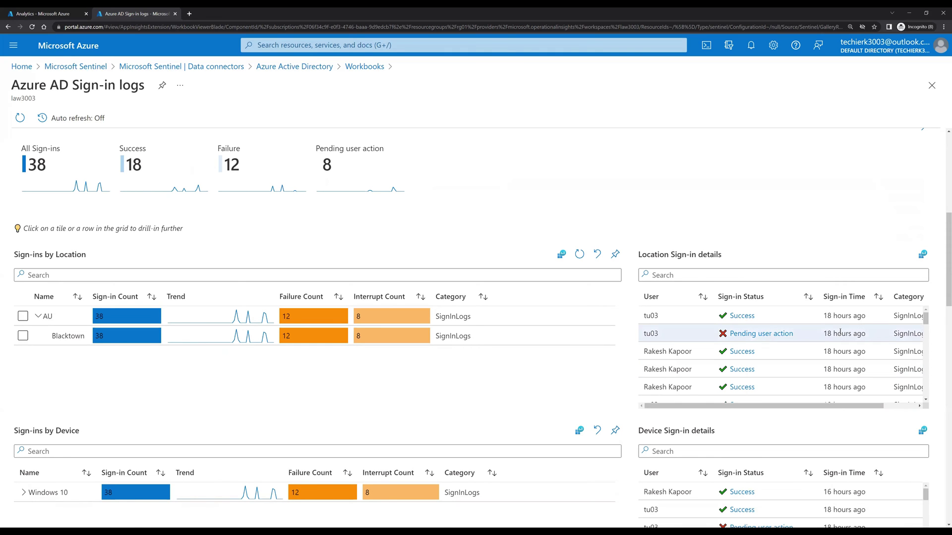
scroll(839, 332, down, 3)
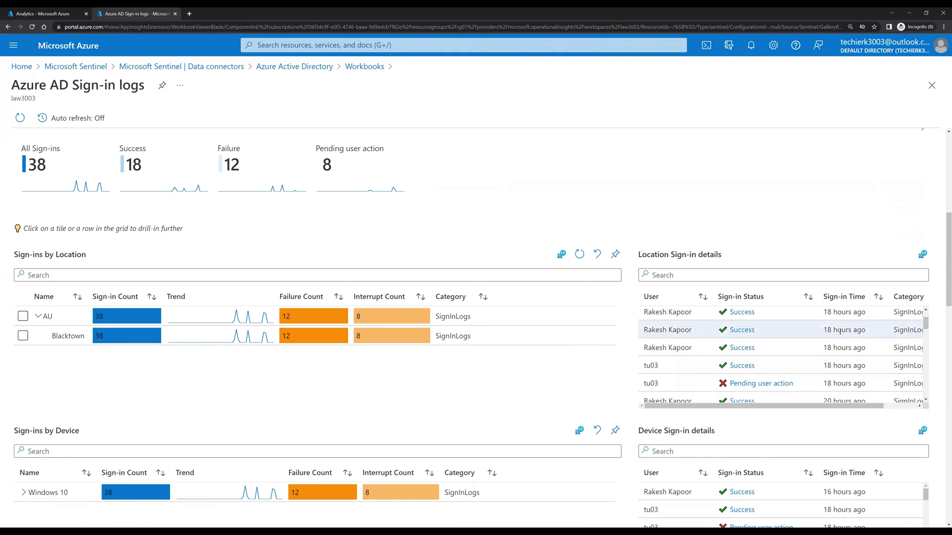
scroll(839, 332, down, 2)
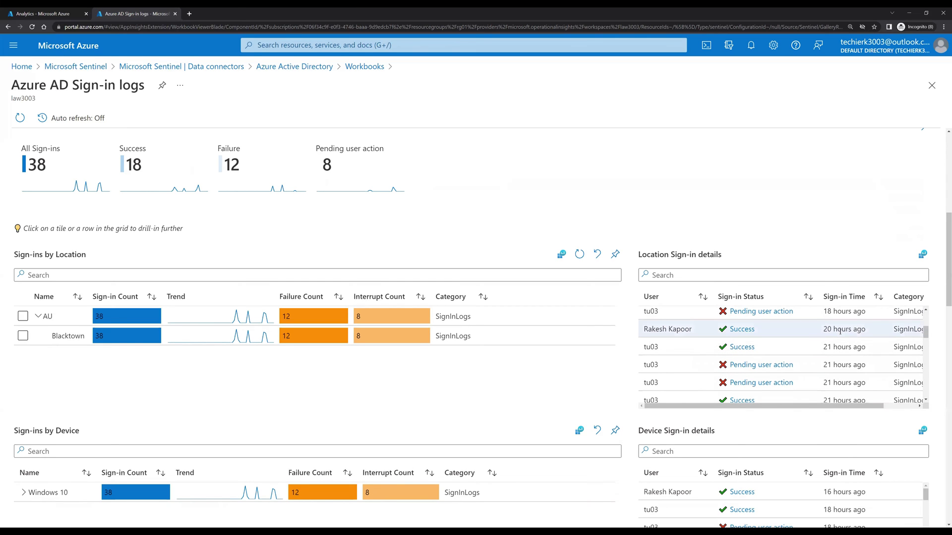
scroll(839, 332, down, 3)
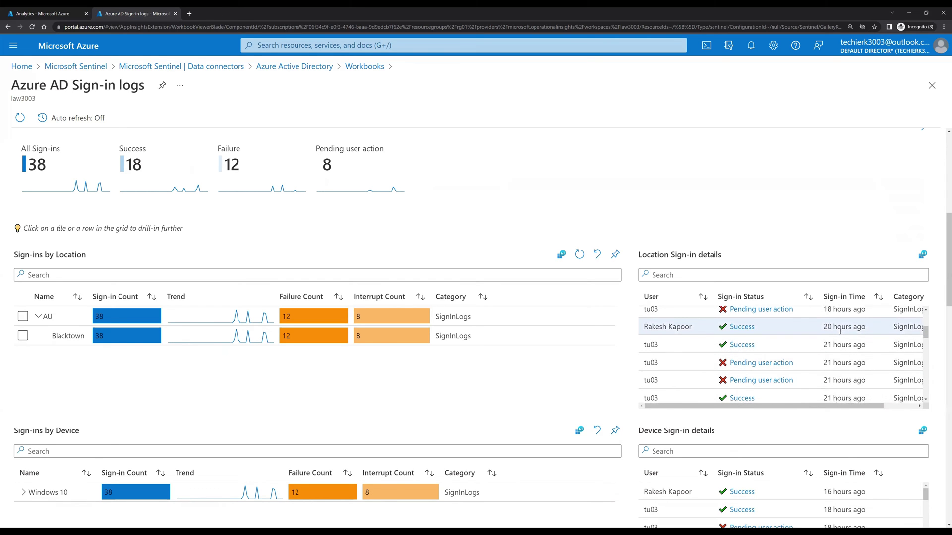
scroll(841, 335, down, 4)
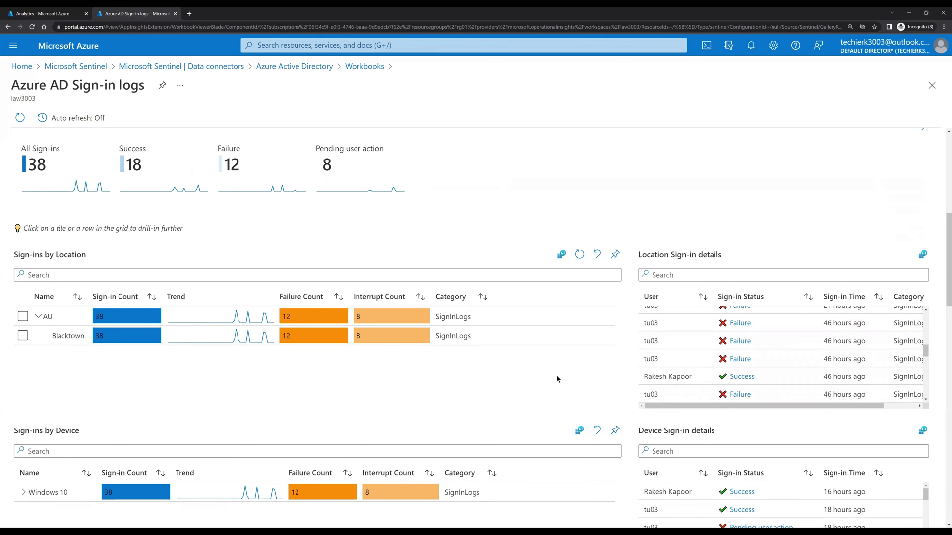
- Expand Windows 10 under Sign-ins by Device and look through the Device Sign-in details
scroll(557, 379, down, 2)
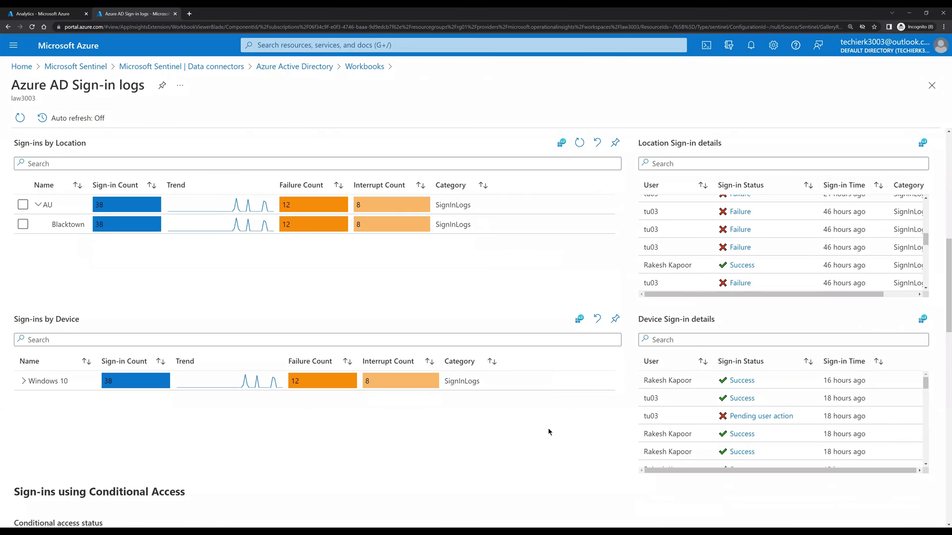
click(24, 381)
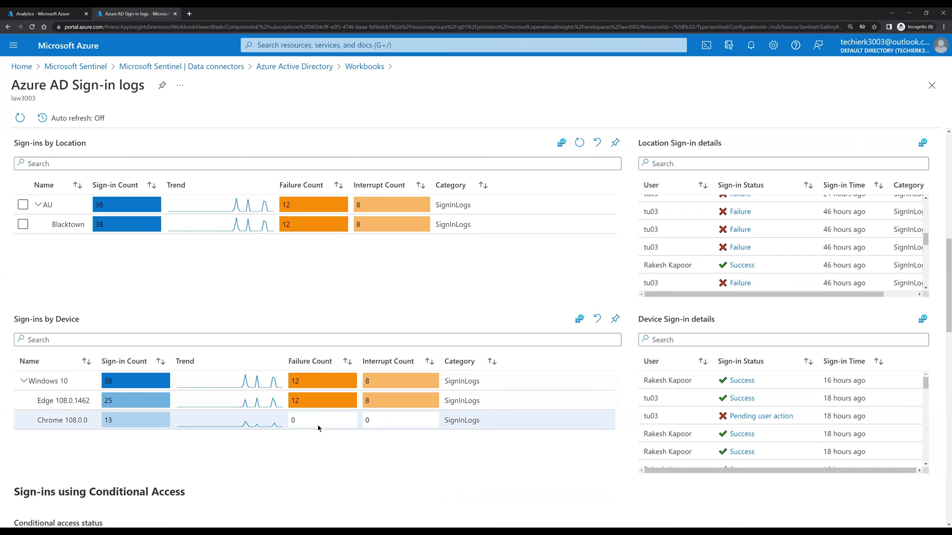
scroll(558, 449, down, 1)
scroll(558, 453, down, 1)
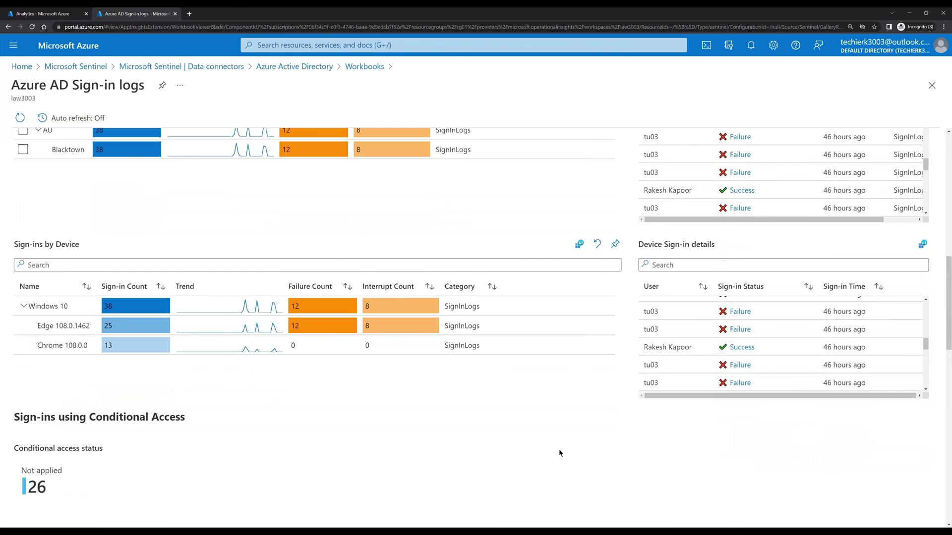
- Examine the Sign-ins using Conditional Access section, including its status breakdown and recent sign-ins
scroll(394, 427, down, 2)
scroll(394, 427, down, 2)
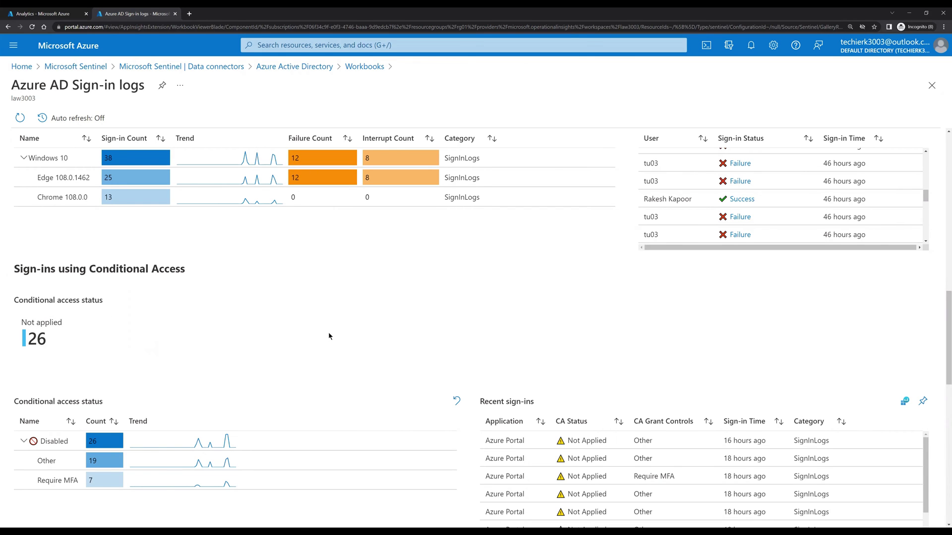
scroll(248, 442, down, 2)
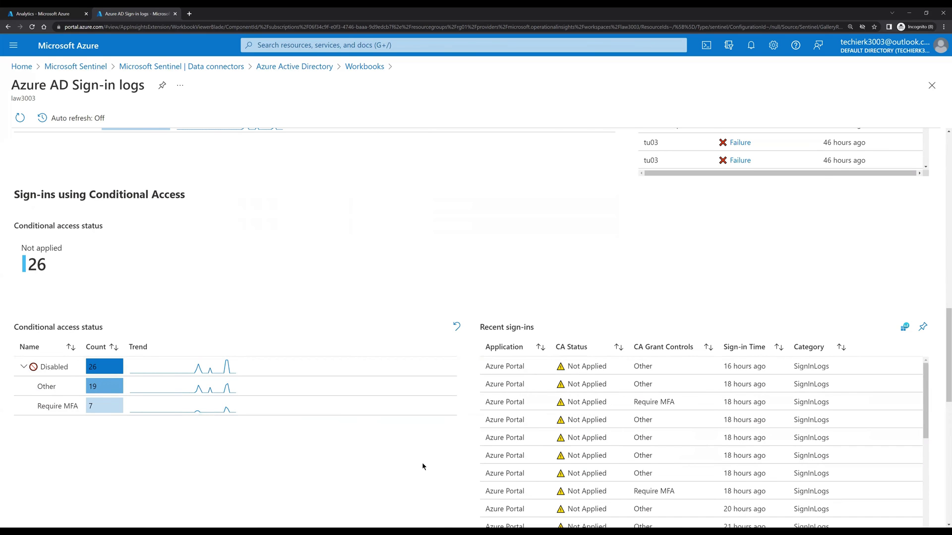
scroll(422, 468, down, 2)
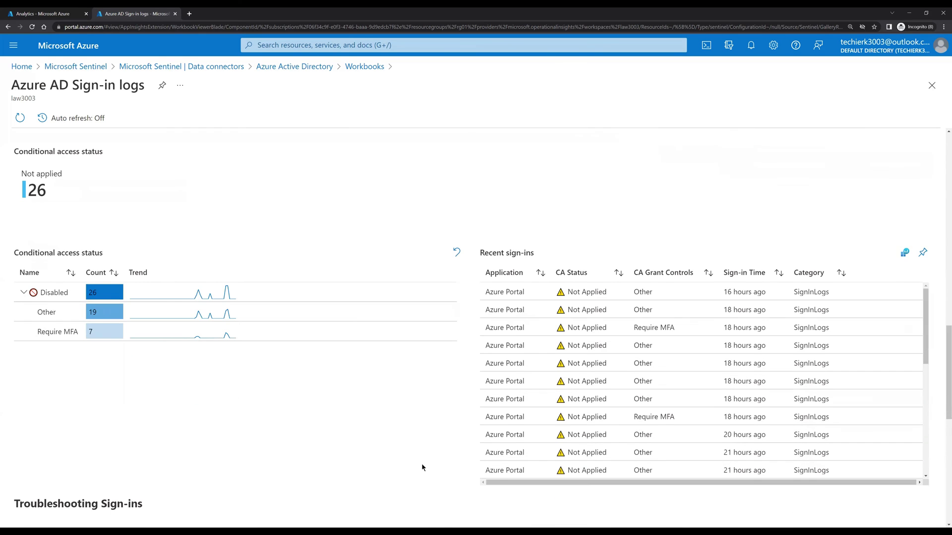
- Examine the Troubleshooting Sign-ins section, covering top errors, sign-ins with errors, and sign-ins waiting on user action
scroll(422, 468, down, 2)
scroll(422, 467, down, 2)
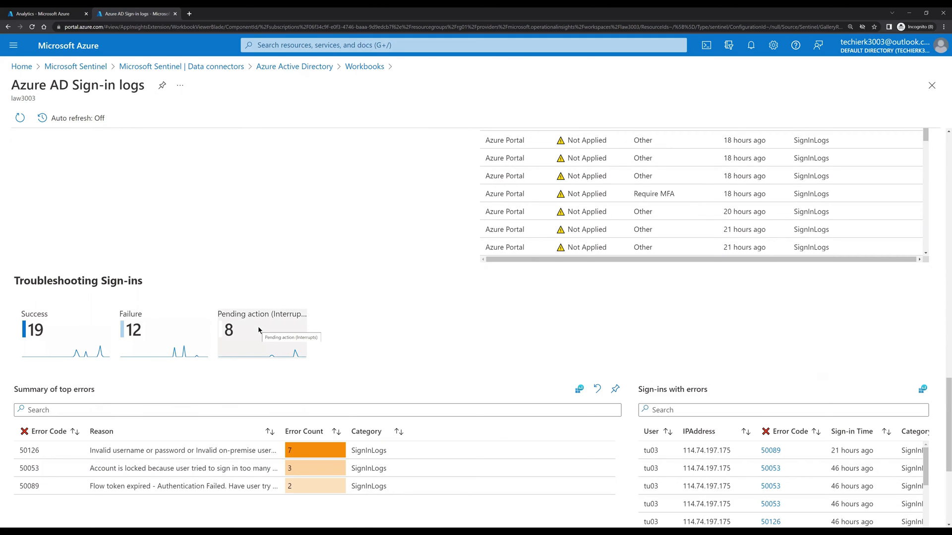
scroll(425, 321, down, 1)
scroll(102, 438, down, 1)
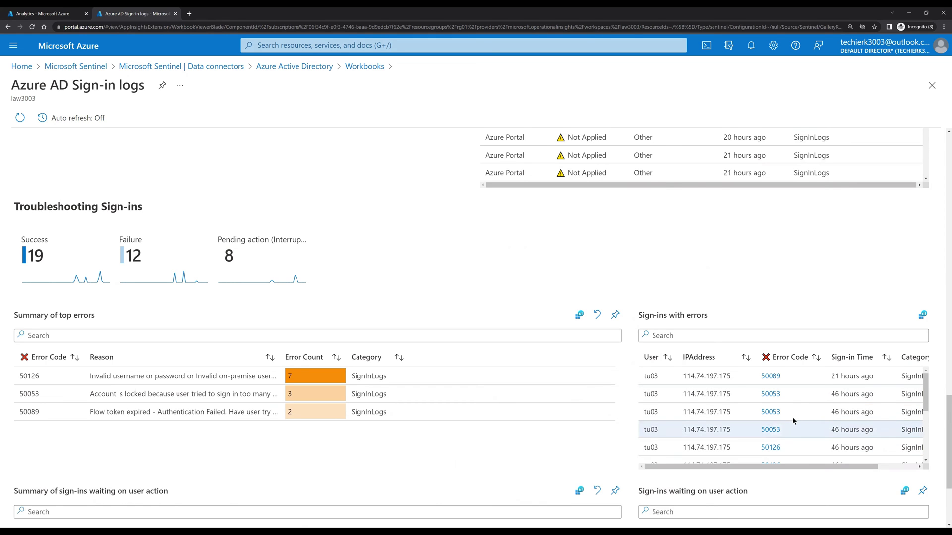
scroll(792, 417, down, 3)
scroll(793, 418, down, 5)
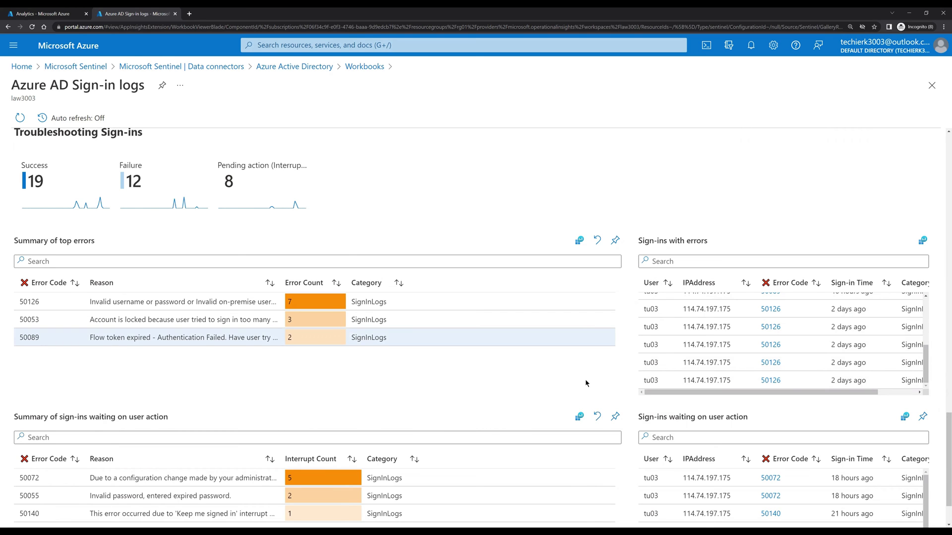
scroll(586, 380, down, 1)
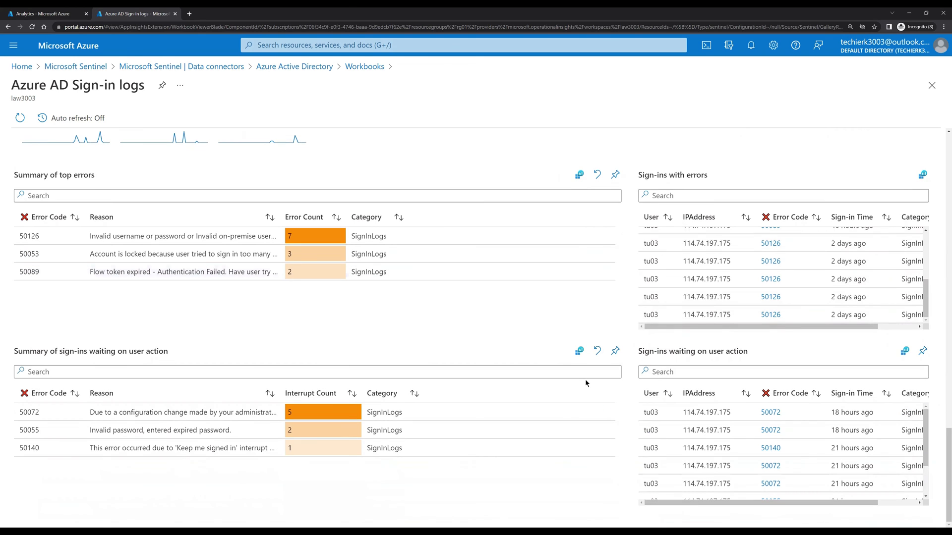
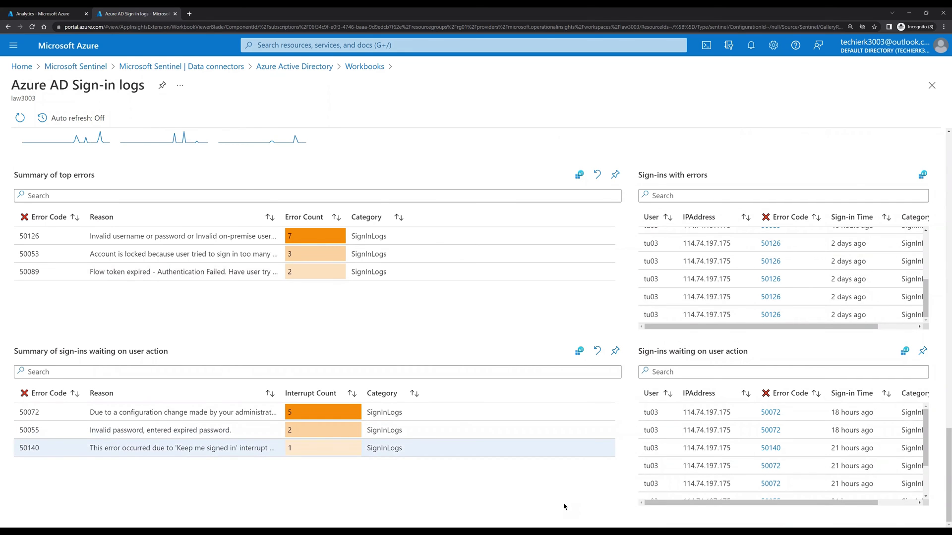
- Save the Azure AD Sign-in logs template as a workbook in Australia East, then return to the Azure Active Directory connector page
scroll(564, 506, up, 3)
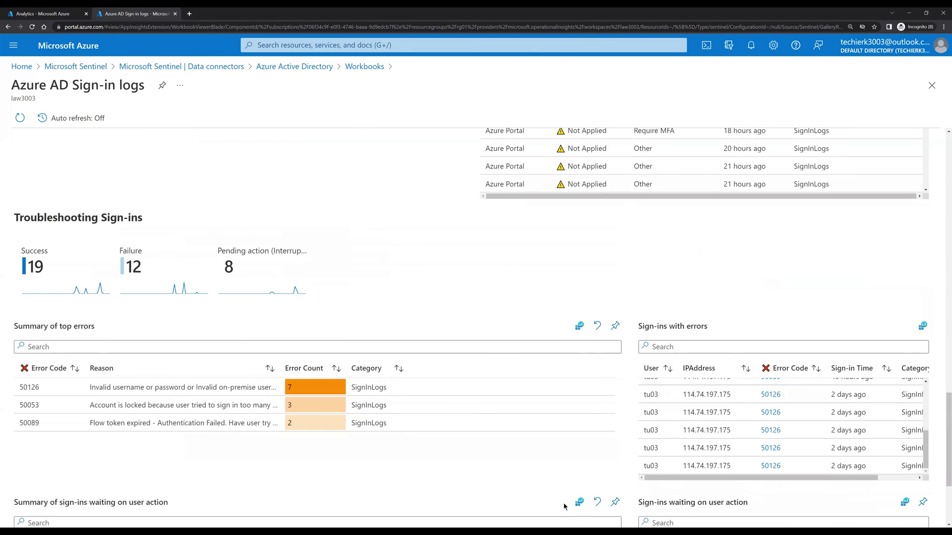
scroll(563, 503, up, 3)
scroll(564, 503, up, 5)
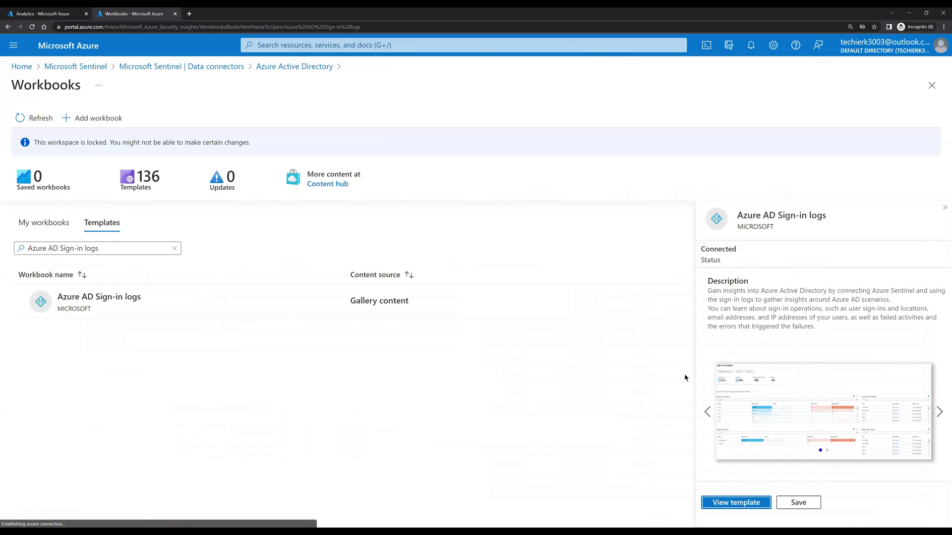
click(803, 504)
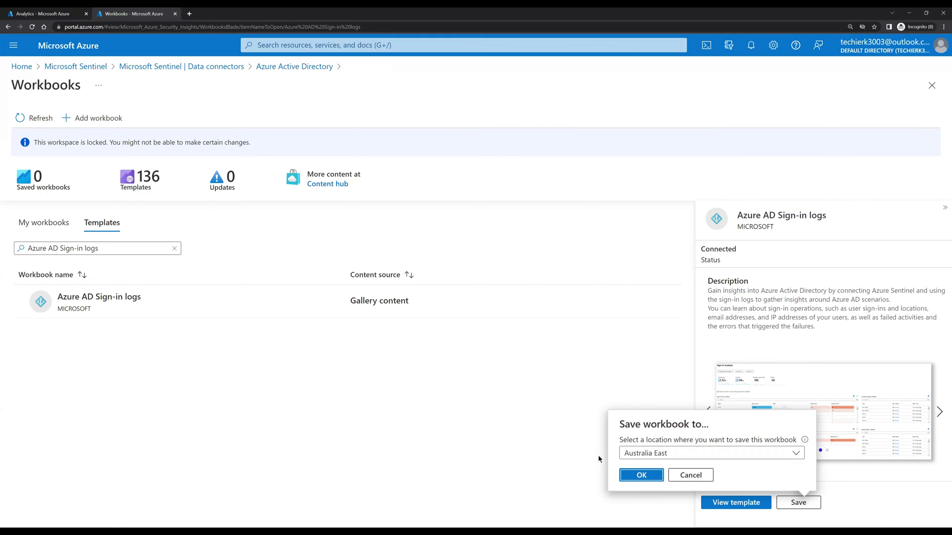
click(642, 475)
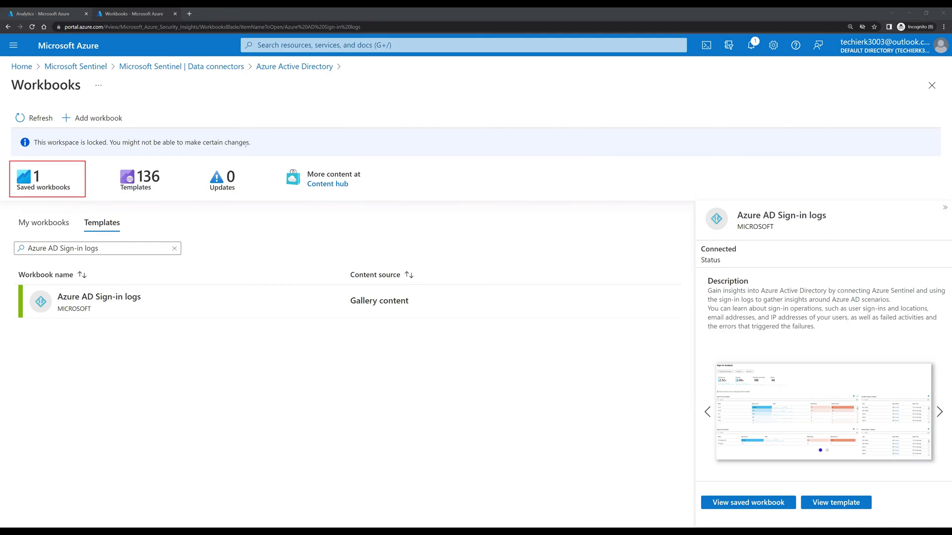
click(931, 86)
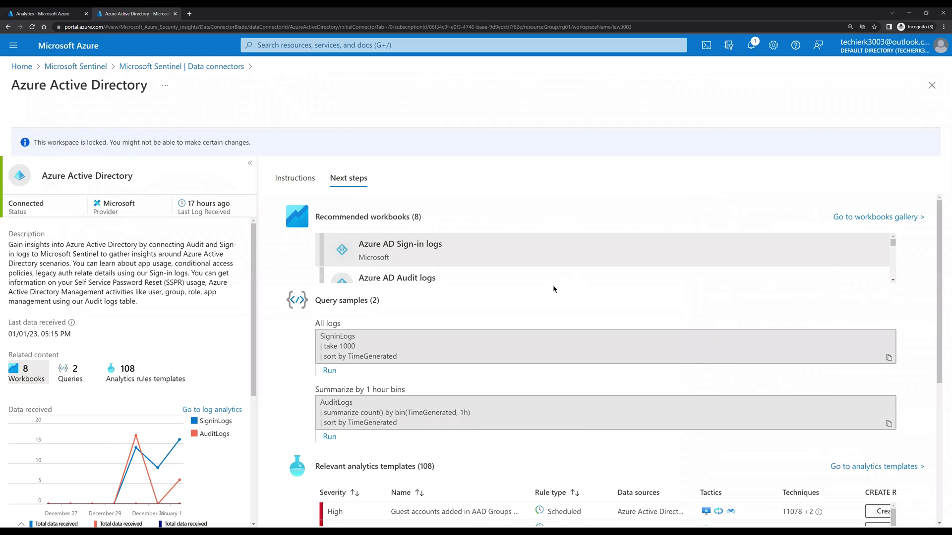
- Leave the connector page and view the saved workbooks in Microsoft Sentinel's Workbooks section
click(932, 85)
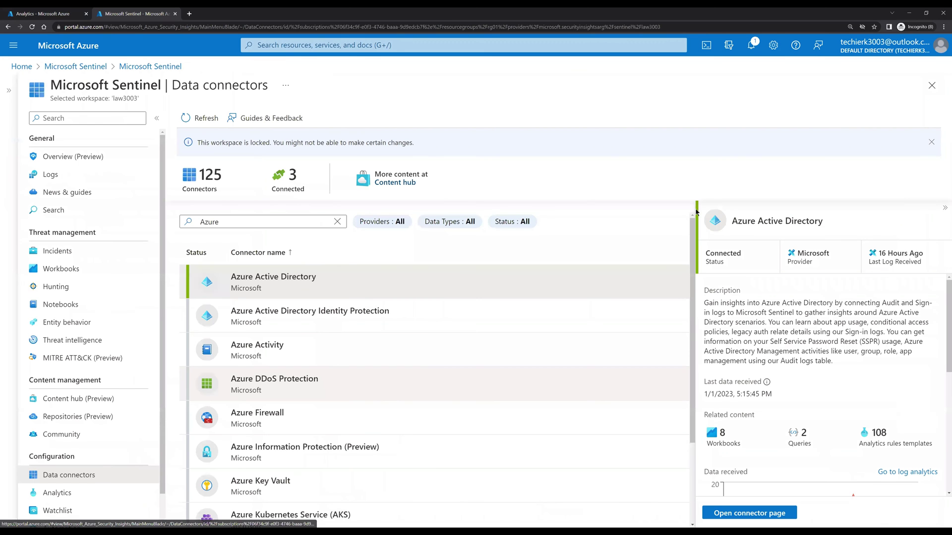
click(73, 270)
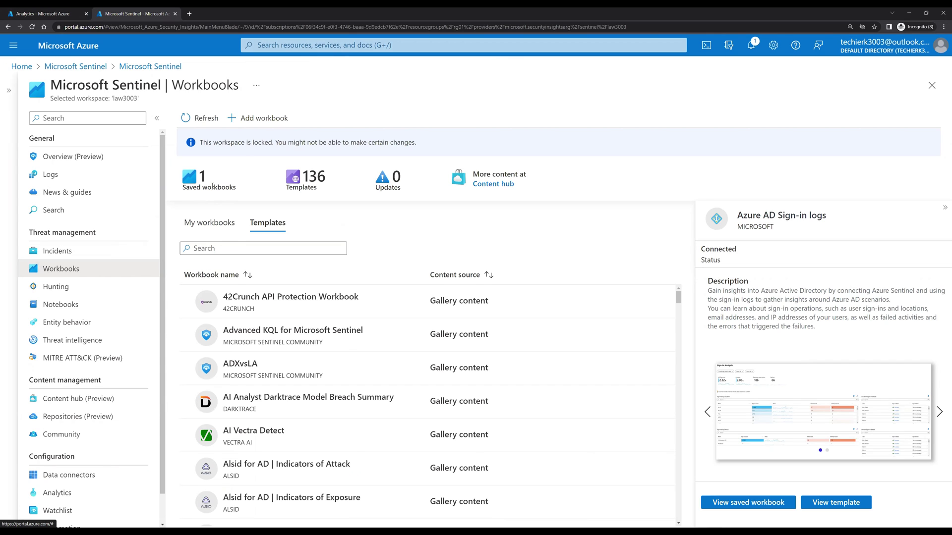
click(207, 228)
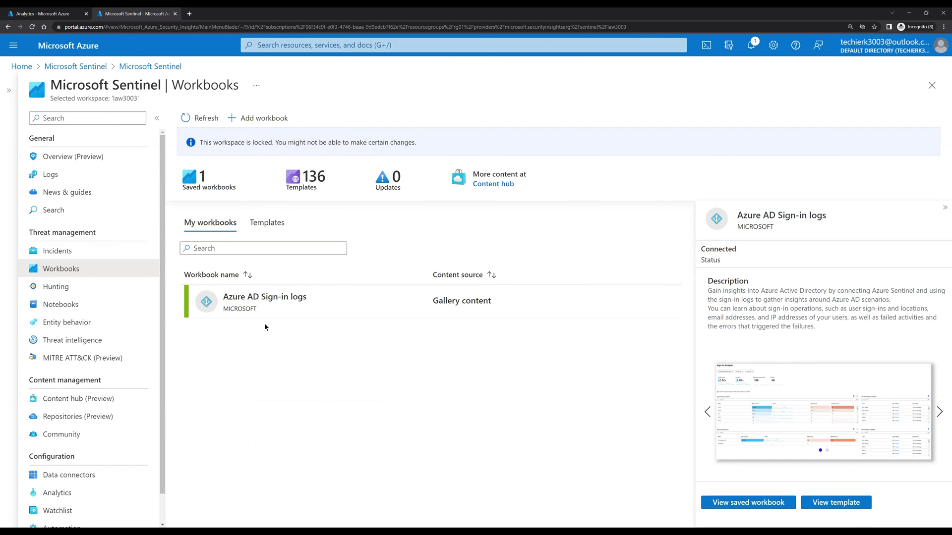
- Search the workbook templates for "Azure" and preview the details of Azure Key Vault Security
click(271, 220)
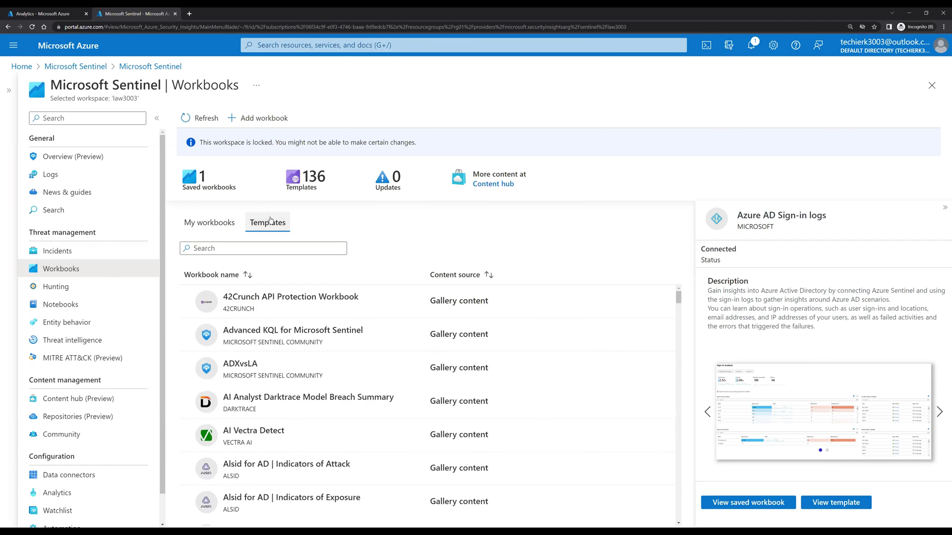
click(258, 248)
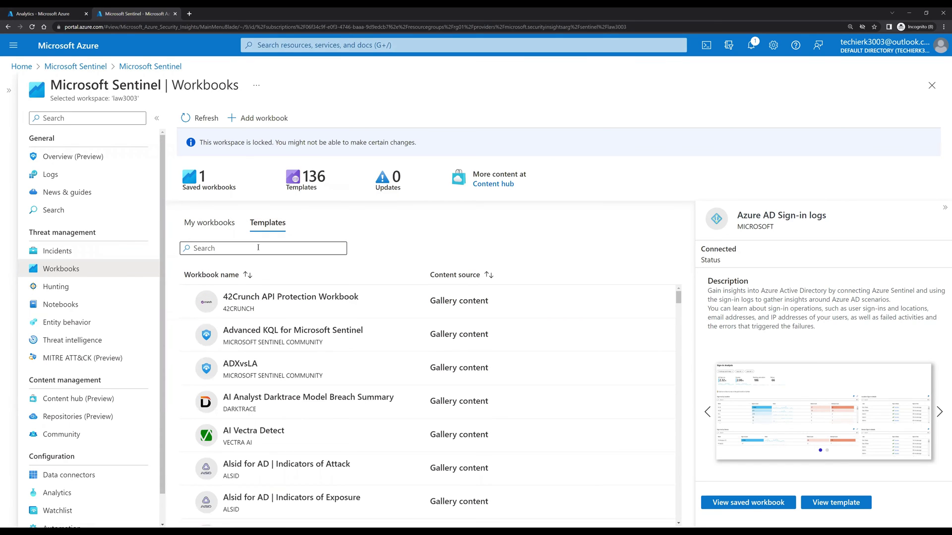
click(258, 247)
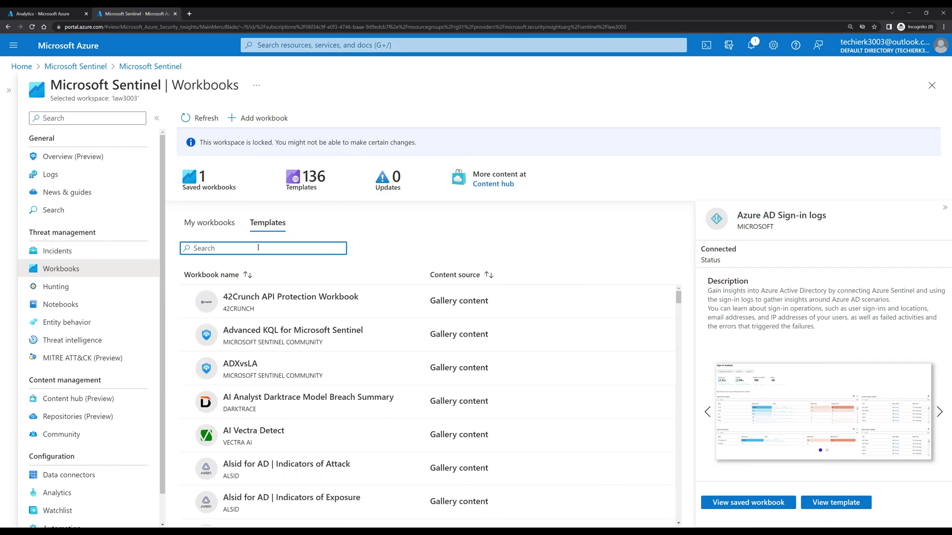
text(Azure)
scroll(436, 447, down, 2)
click(442, 467)
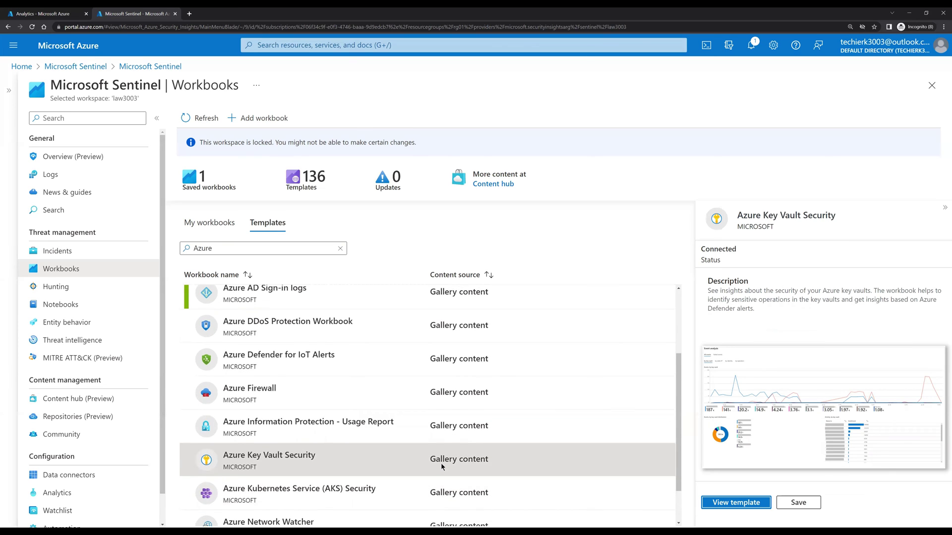
scroll(441, 461, up, 3)
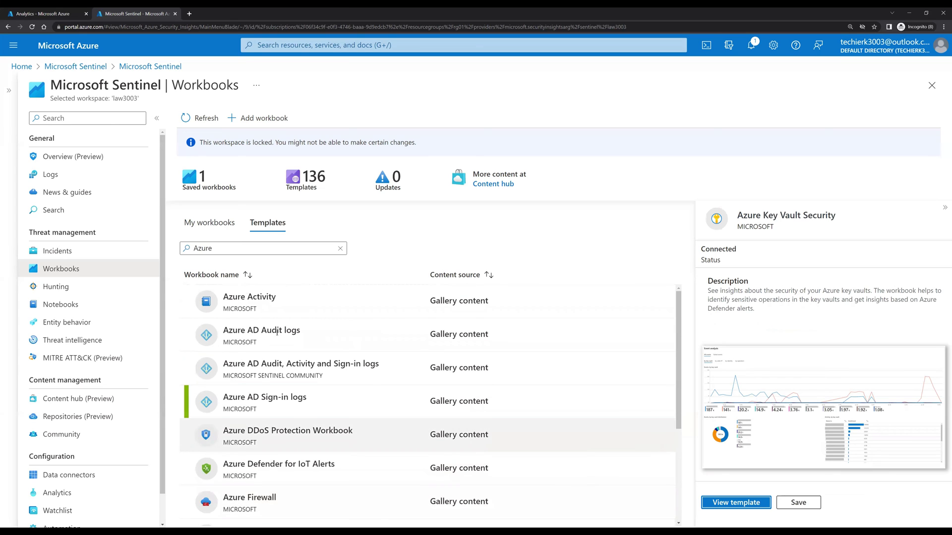
- View the Azure AD Audit logs template and expand the Add user and Add group entries under User activities
click(338, 335)
click(744, 504)
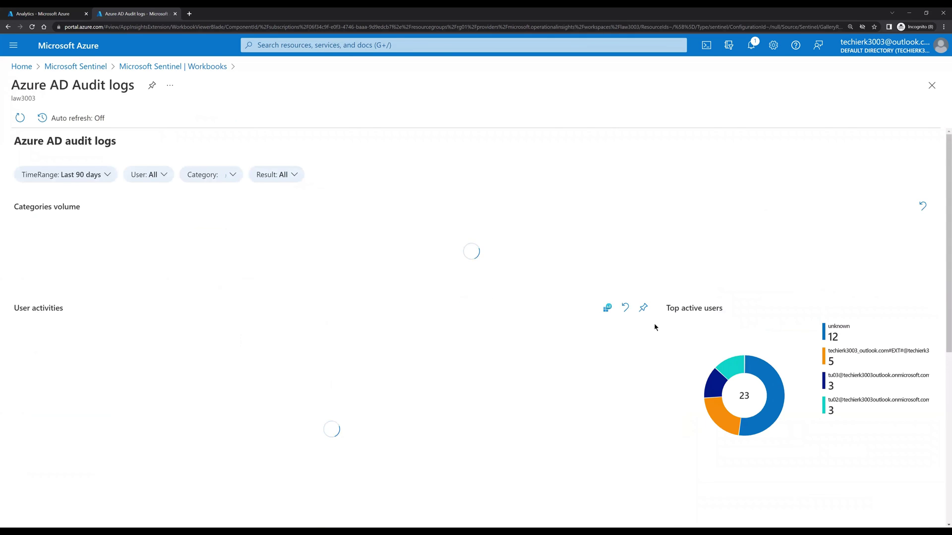
scroll(647, 387, down, 2)
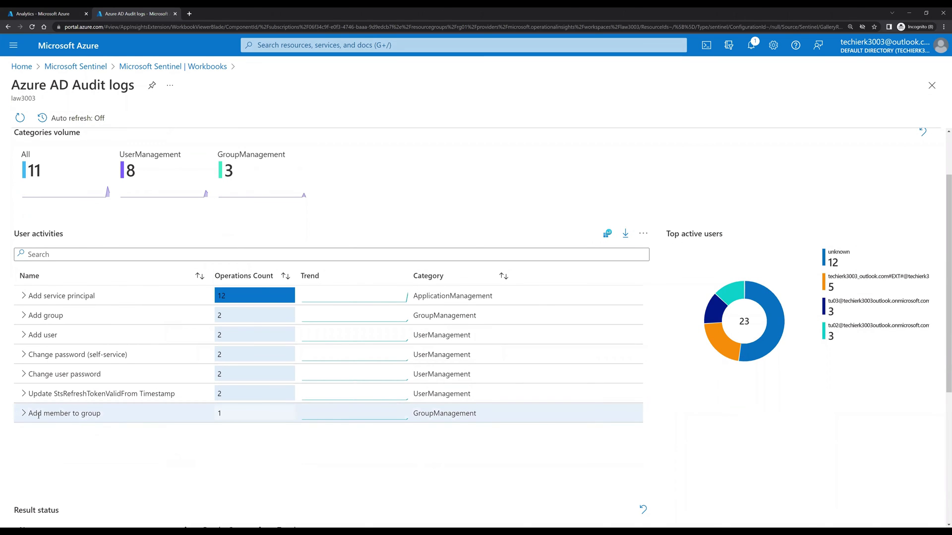
click(23, 336)
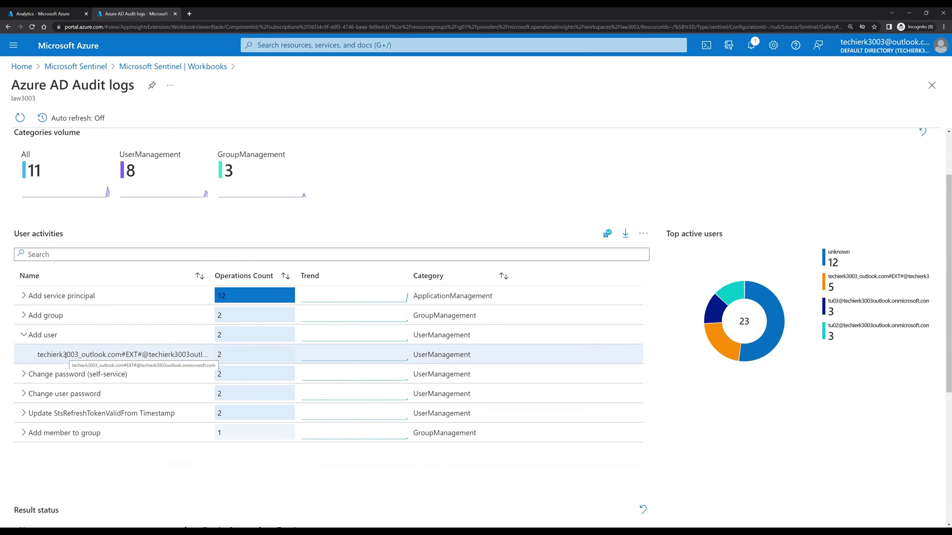
click(23, 316)
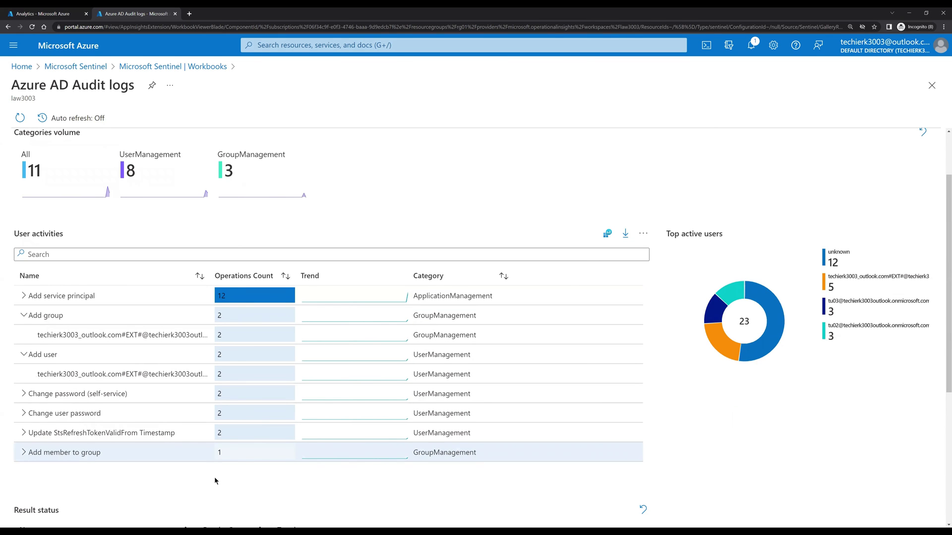
- Expand success under Result status and look through the audit operations grouped in it
scroll(214, 477, down, 2)
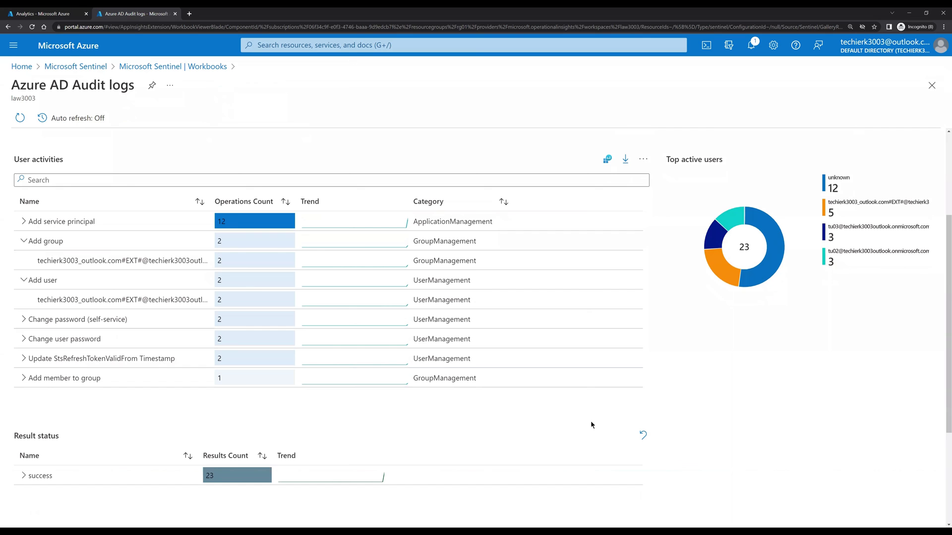
scroll(189, 469, down, 3)
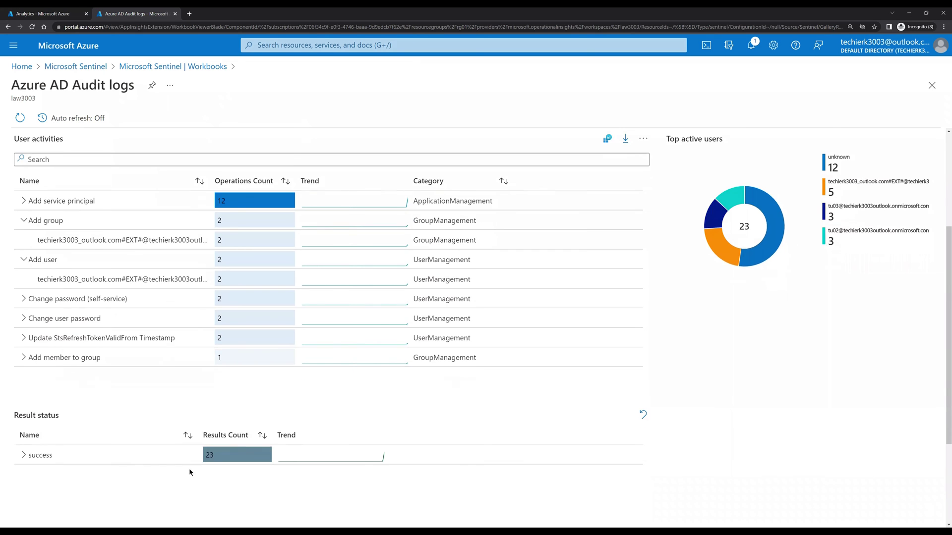
click(23, 364)
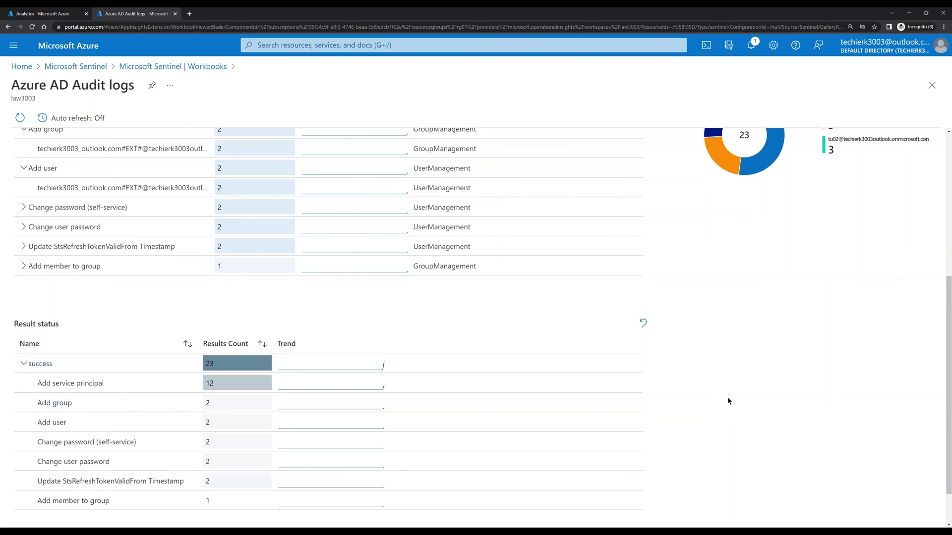
scroll(728, 398, down, 2)
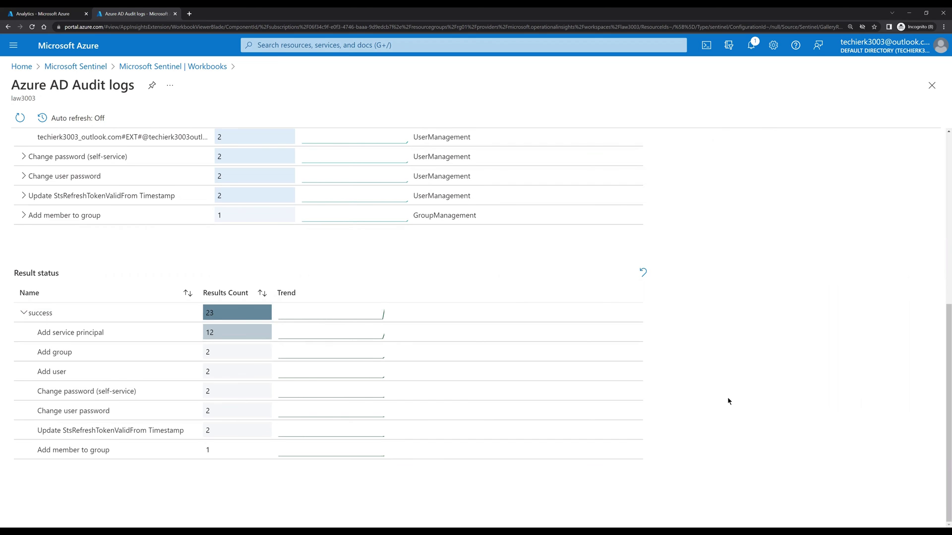
scroll(900, 138, up, 6)
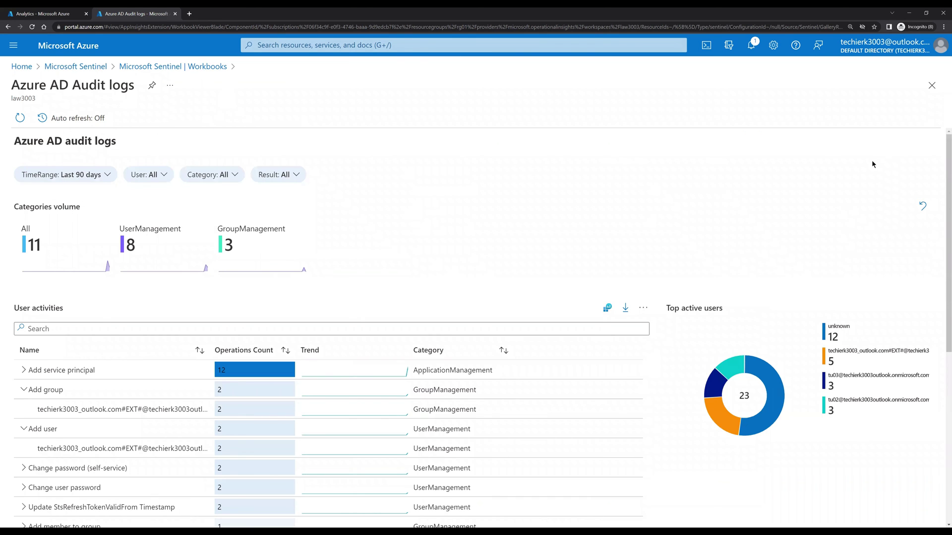
- Close the template view and save Azure AD Audit logs as a workbook in Australia East
click(930, 86)
click(798, 503)
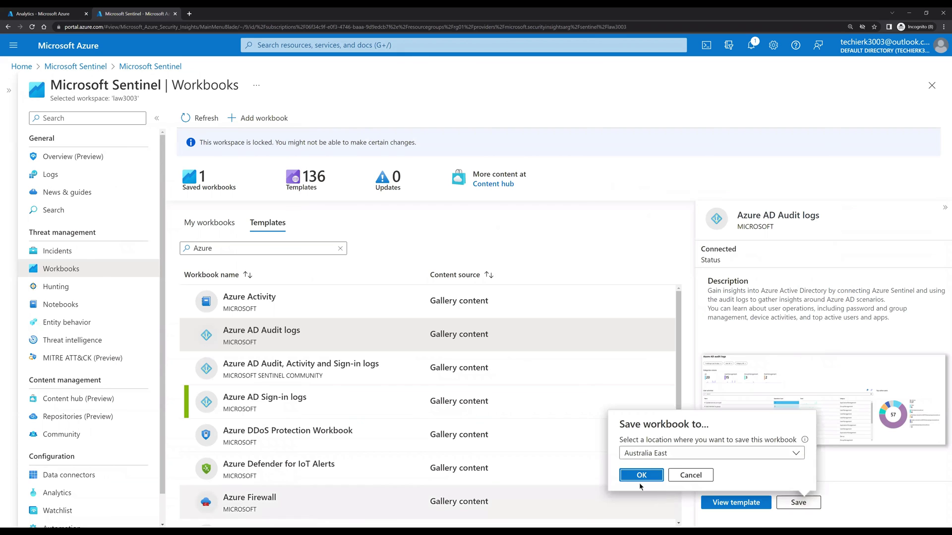
click(640, 475)
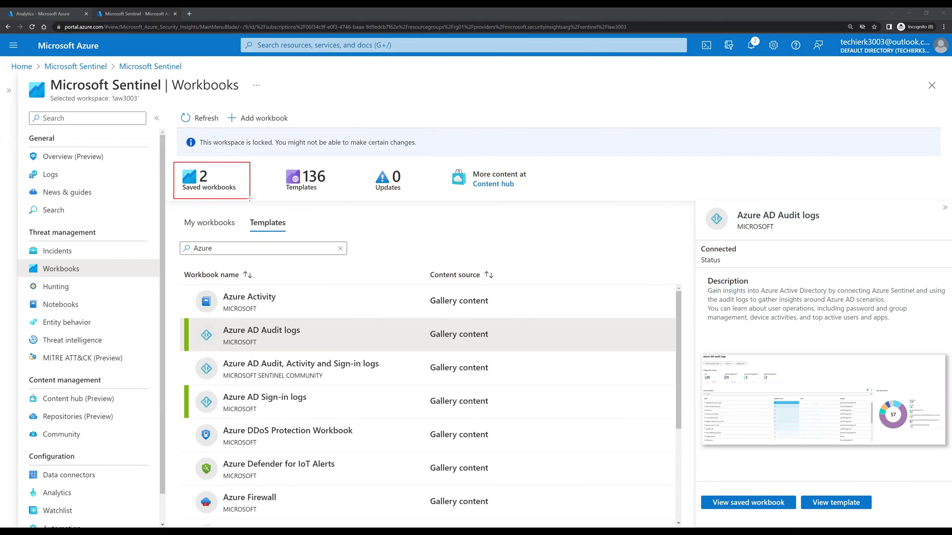
- View the Azure Key Vault Security template from the filtered template list, then return to the Workbooks page
click(240, 247)
scroll(383, 346, down, 3)
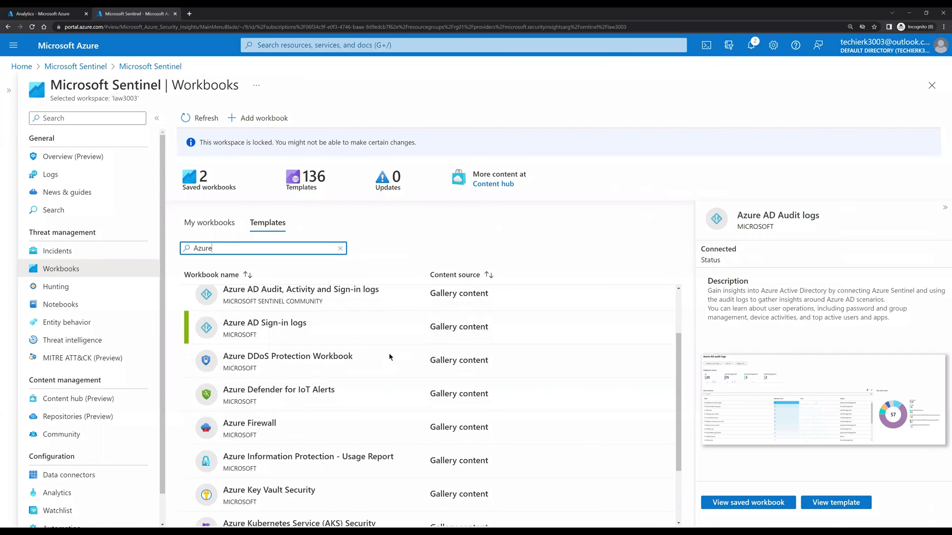
scroll(389, 353, down, 1)
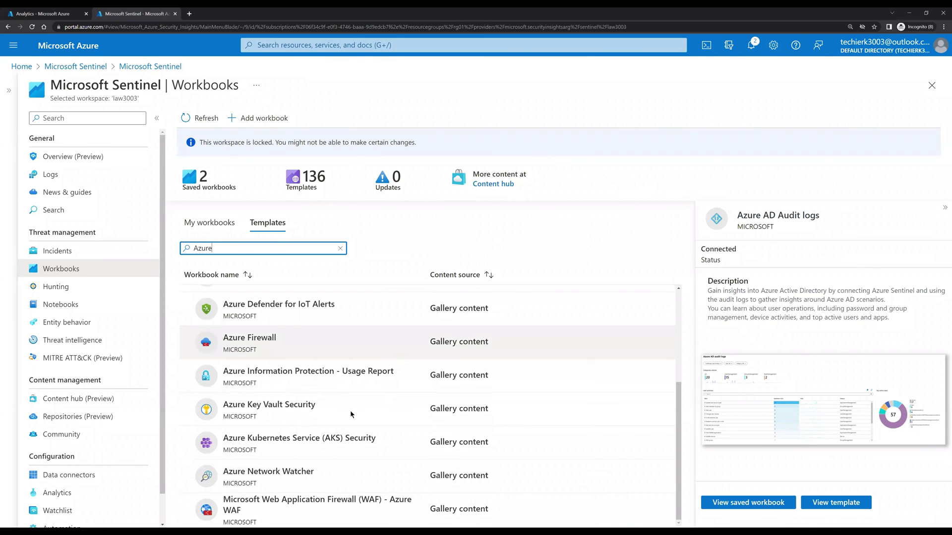
click(313, 406)
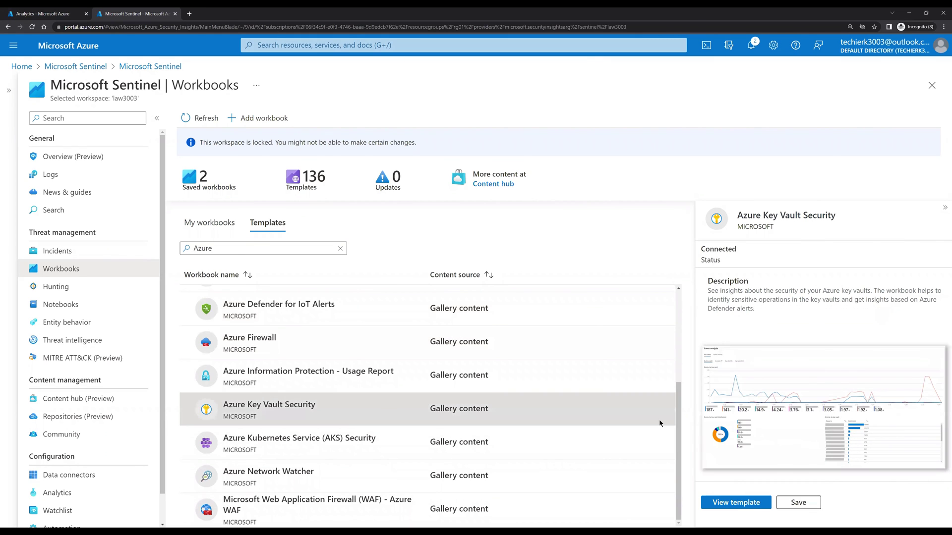
click(735, 503)
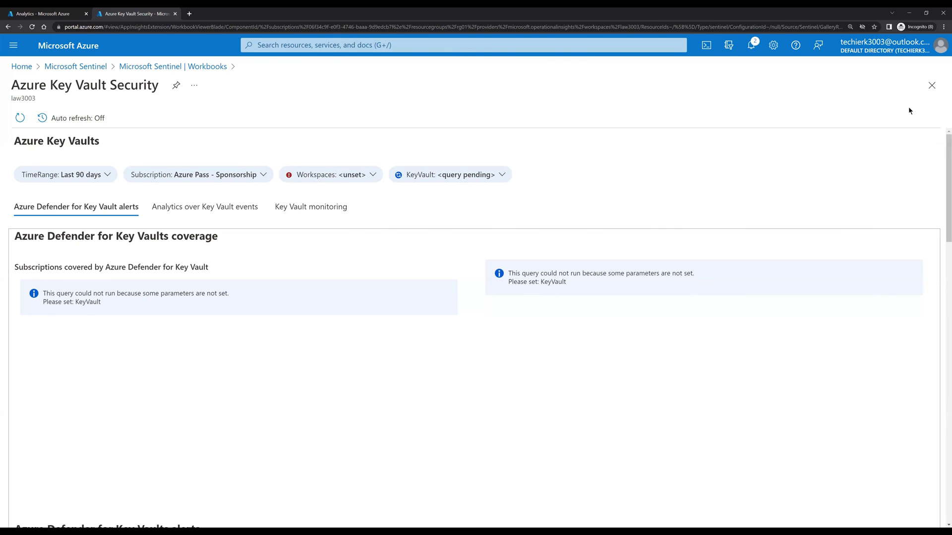
click(932, 85)
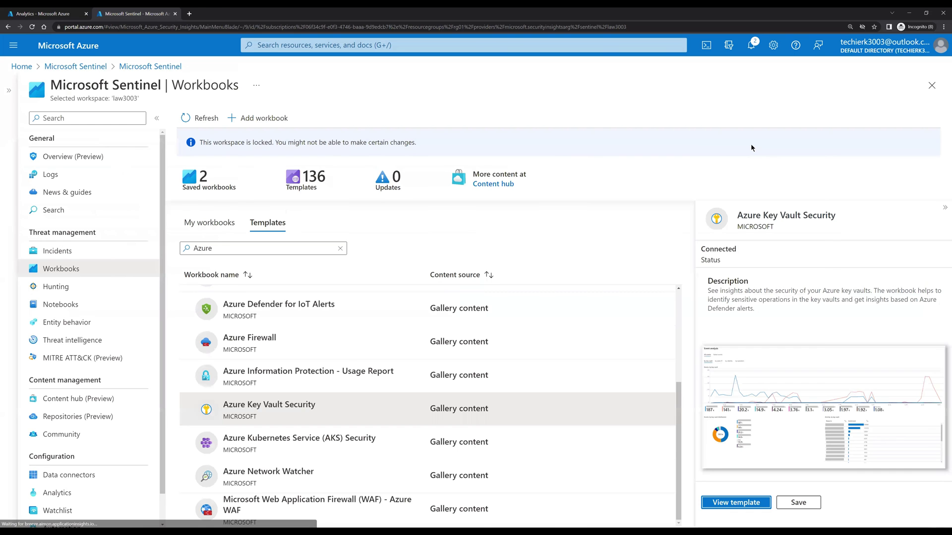